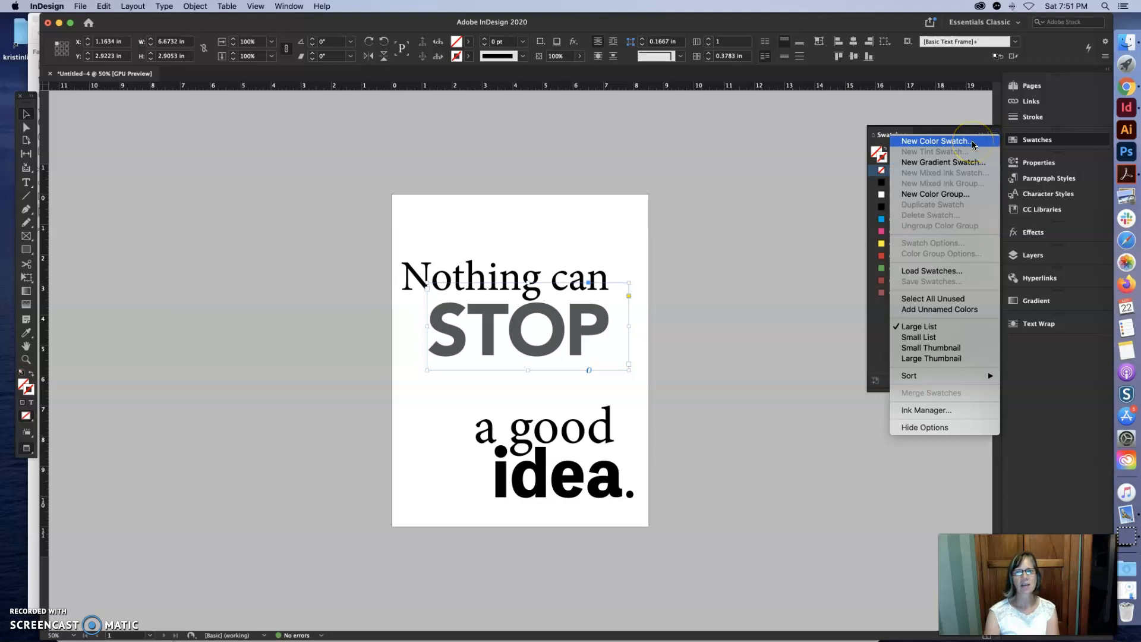
Step: Define a new CMYK process color swatch with cyan 50, magenta 100, yellow 50 and black 0
left_click(972, 143)
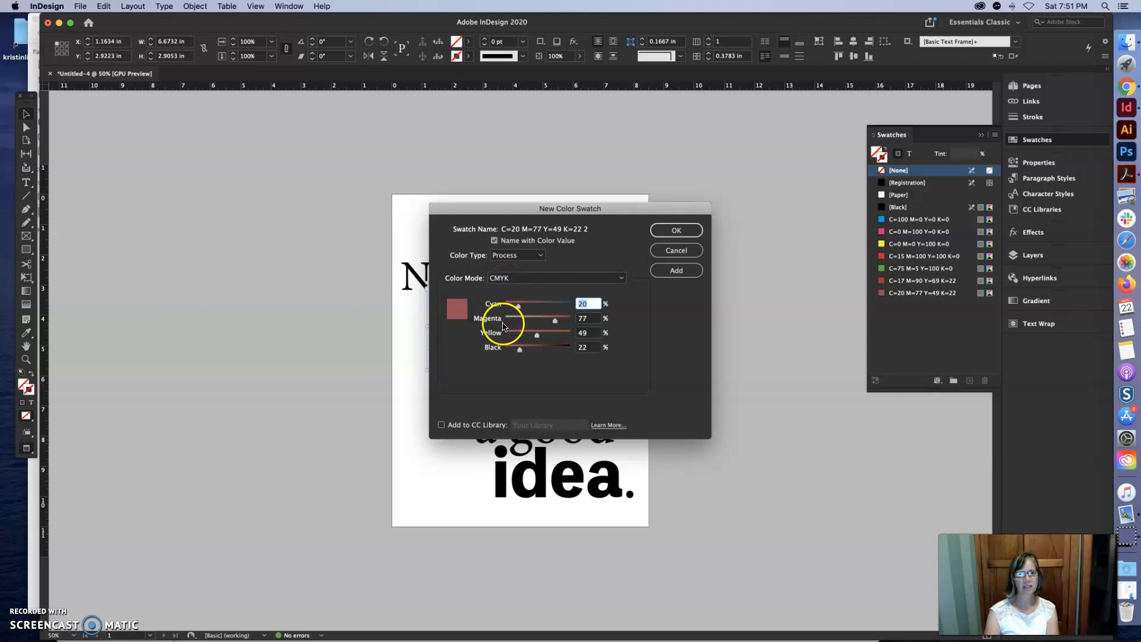
left_click_drag(520, 350, 547, 305)
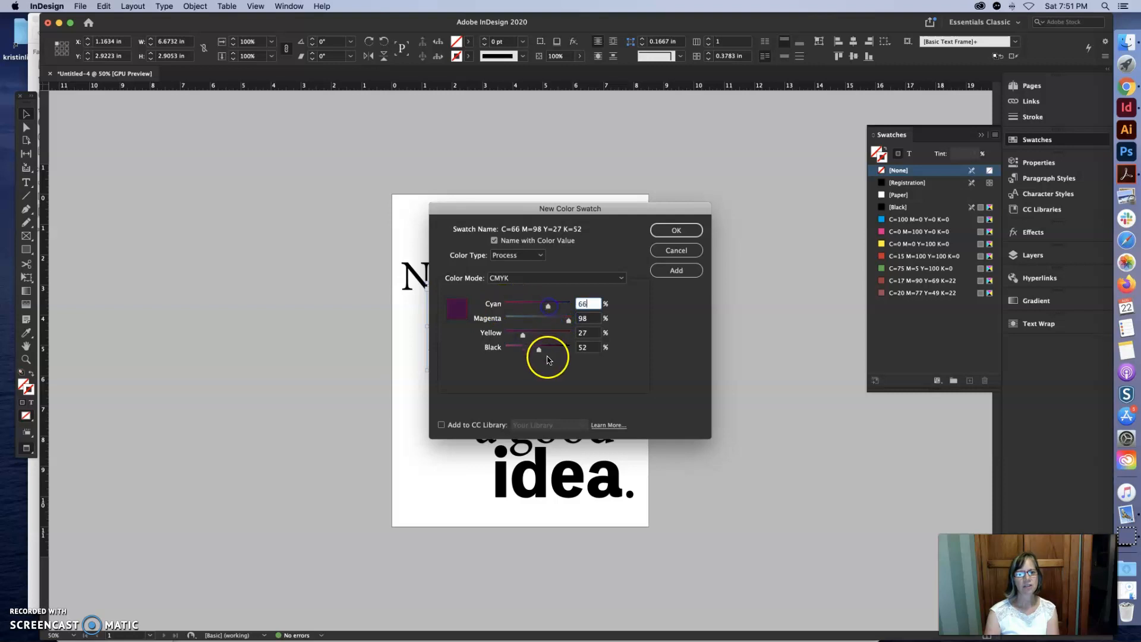
left_click_drag(538, 349, 538, 307)
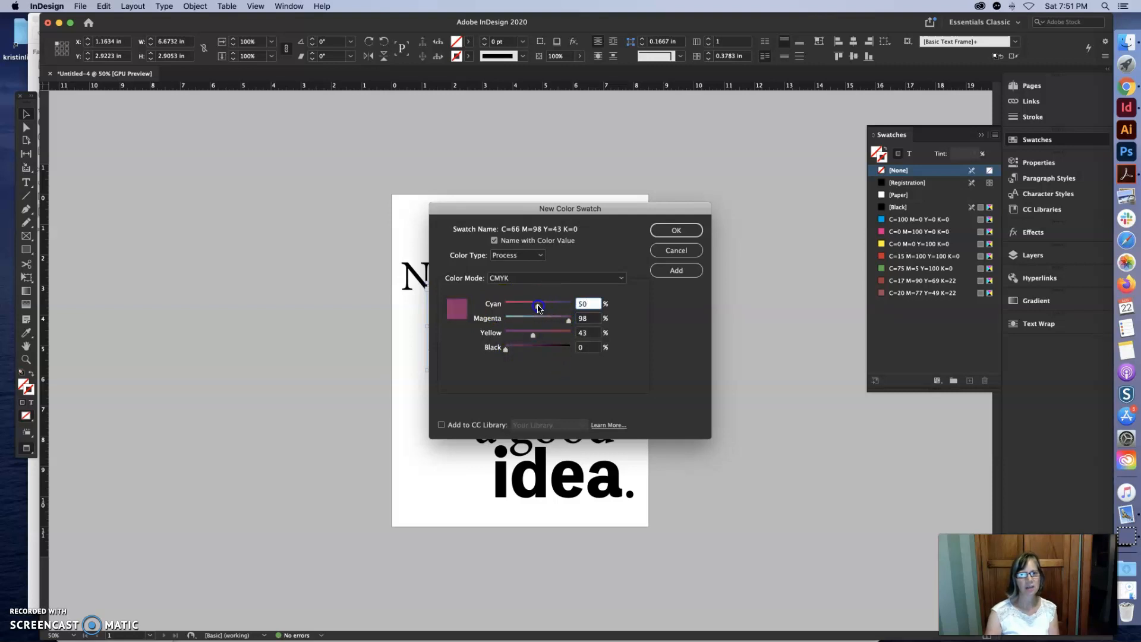
left_click(577, 319)
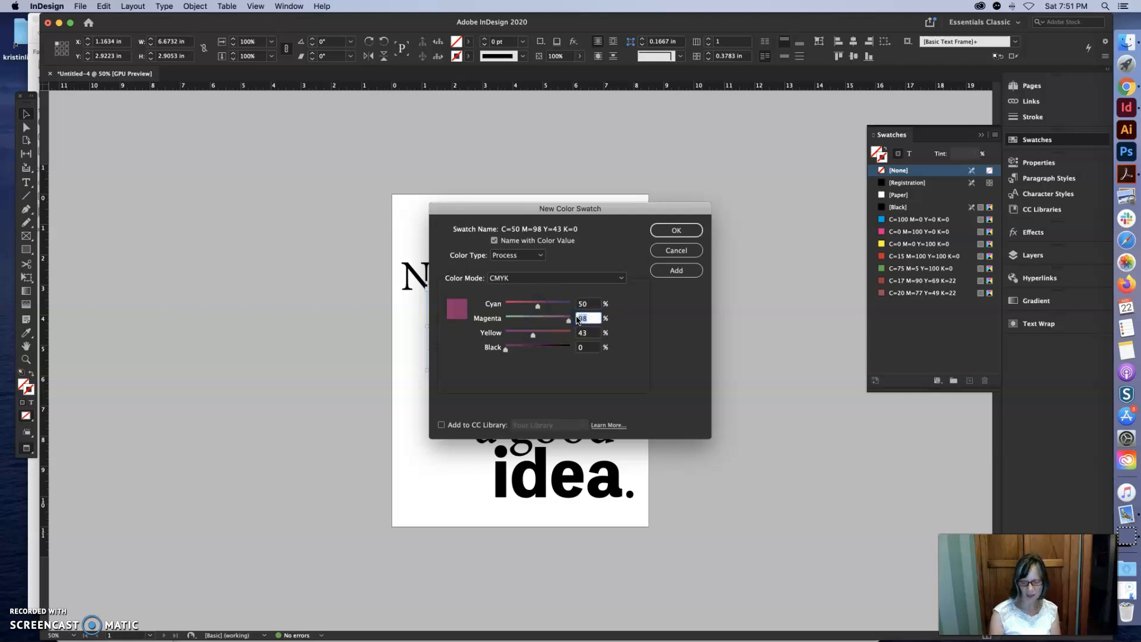
left_click(574, 333)
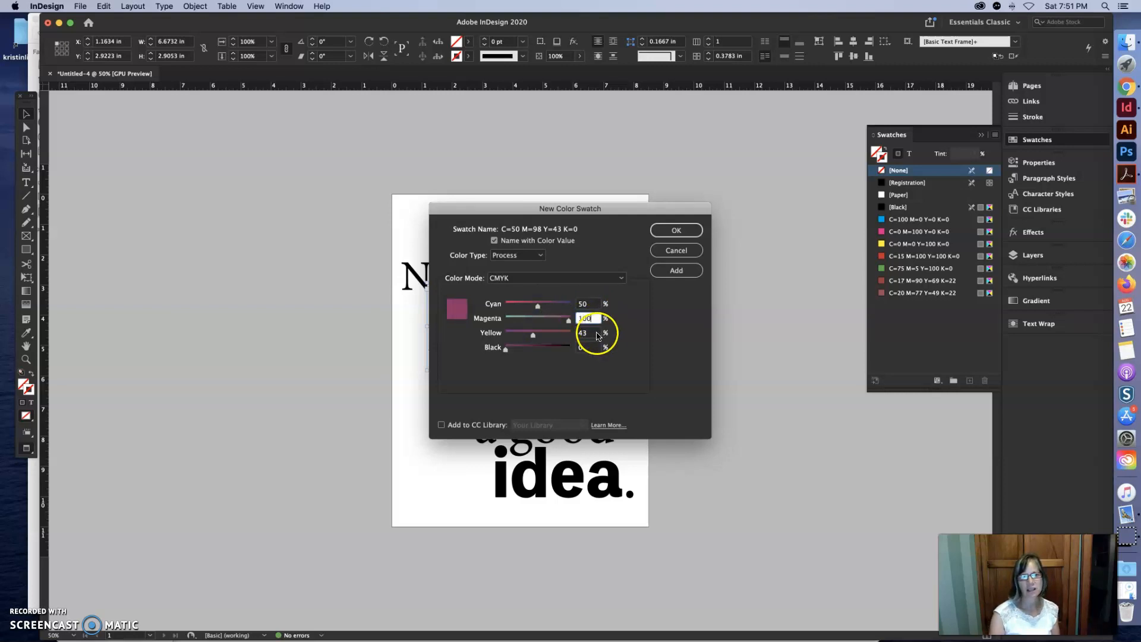
type("50")
left_click(589, 348)
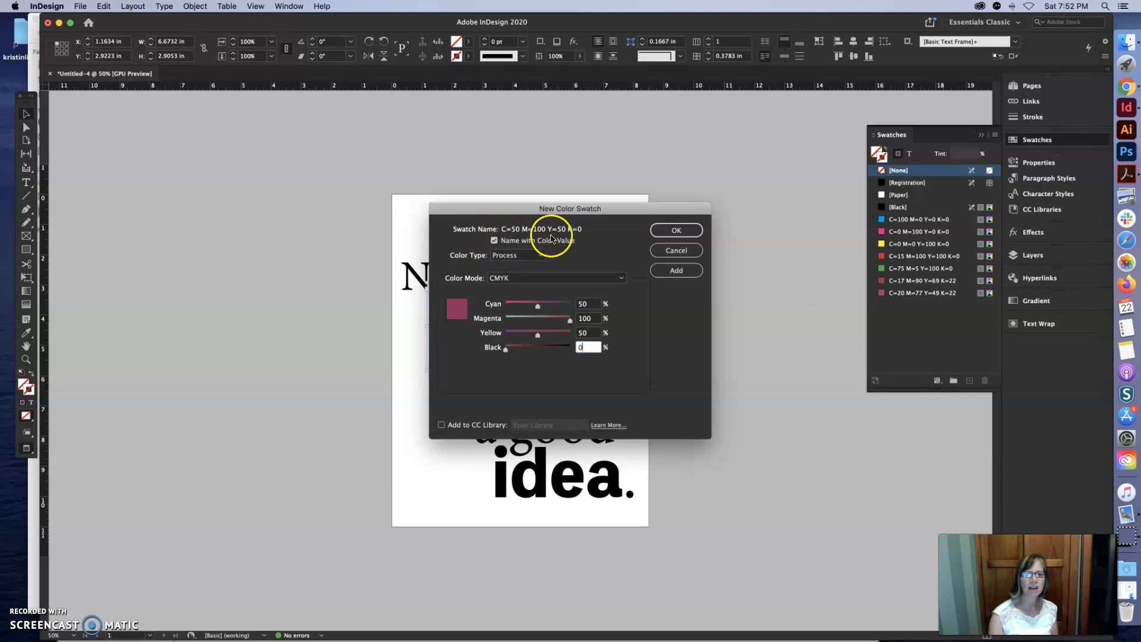
Step: Turn off naming by color value, name the new swatch "hot pink" and save it
left_click(494, 241)
left_click(588, 229)
left_click_drag(589, 228, 488, 230)
type("hot pink")
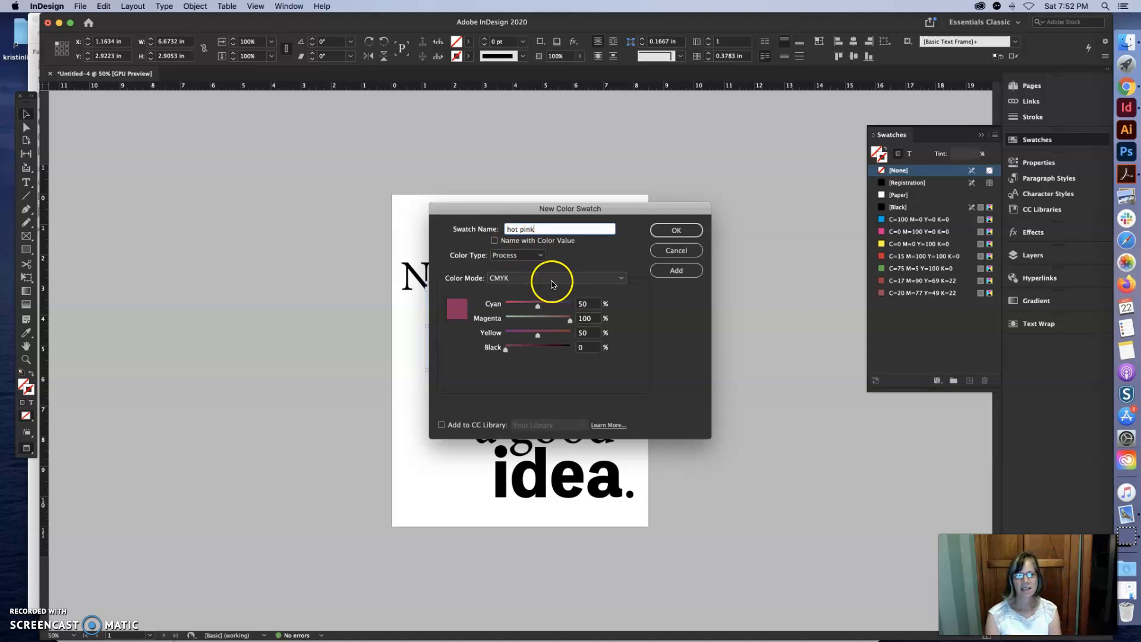
left_click(678, 231)
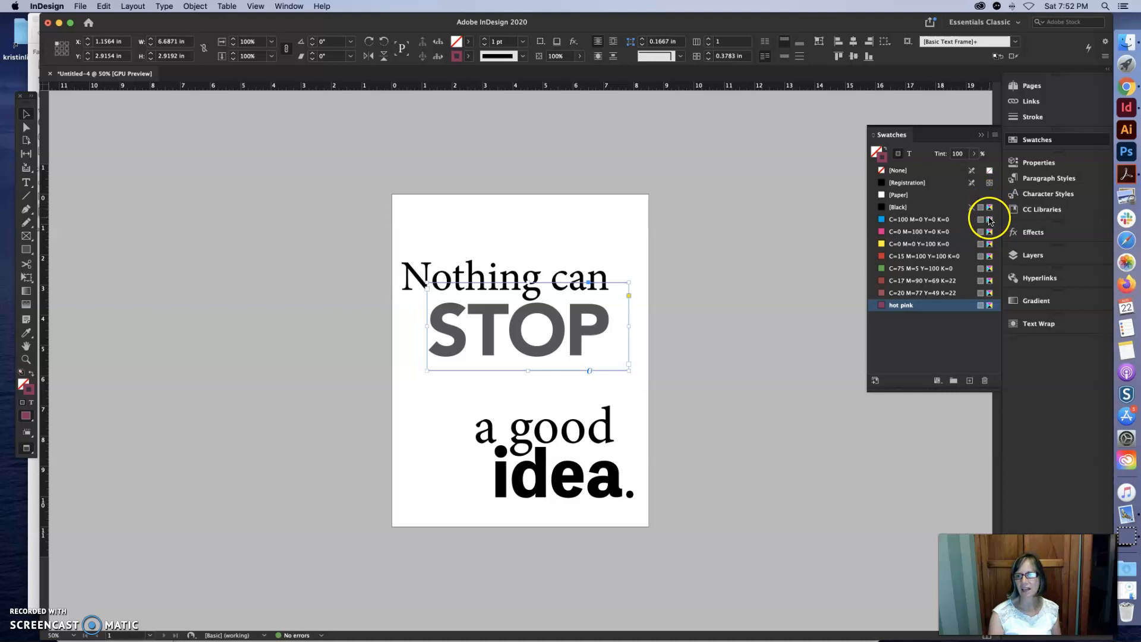
Step: Start another new color swatch in RGB mode and mix red 187, green 168 and blue 69
left_click(995, 136)
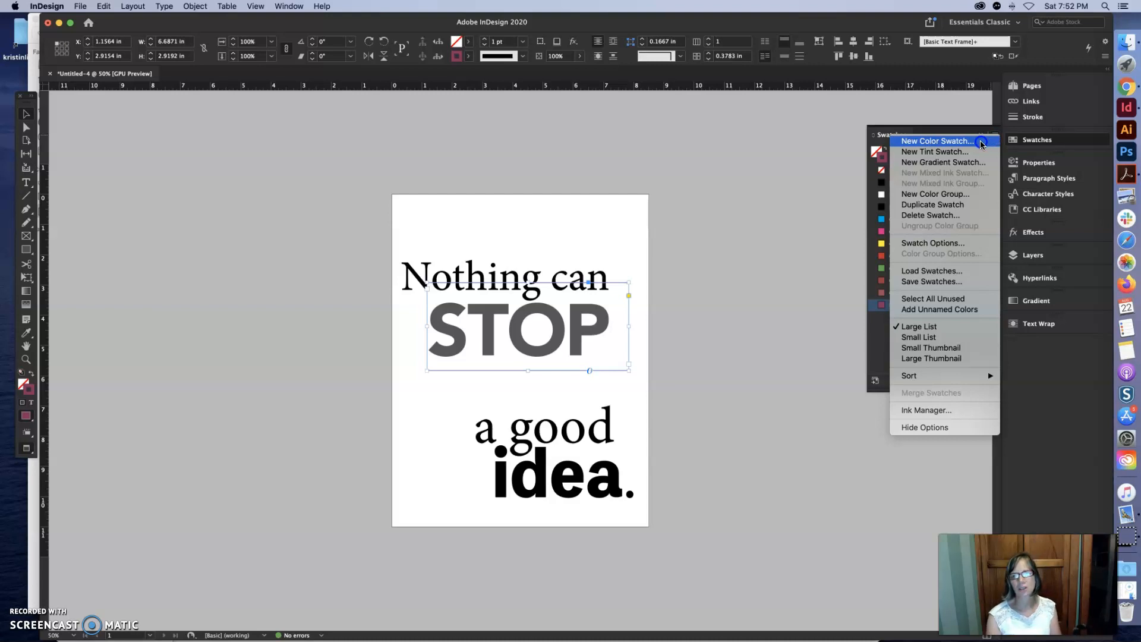
left_click(980, 144)
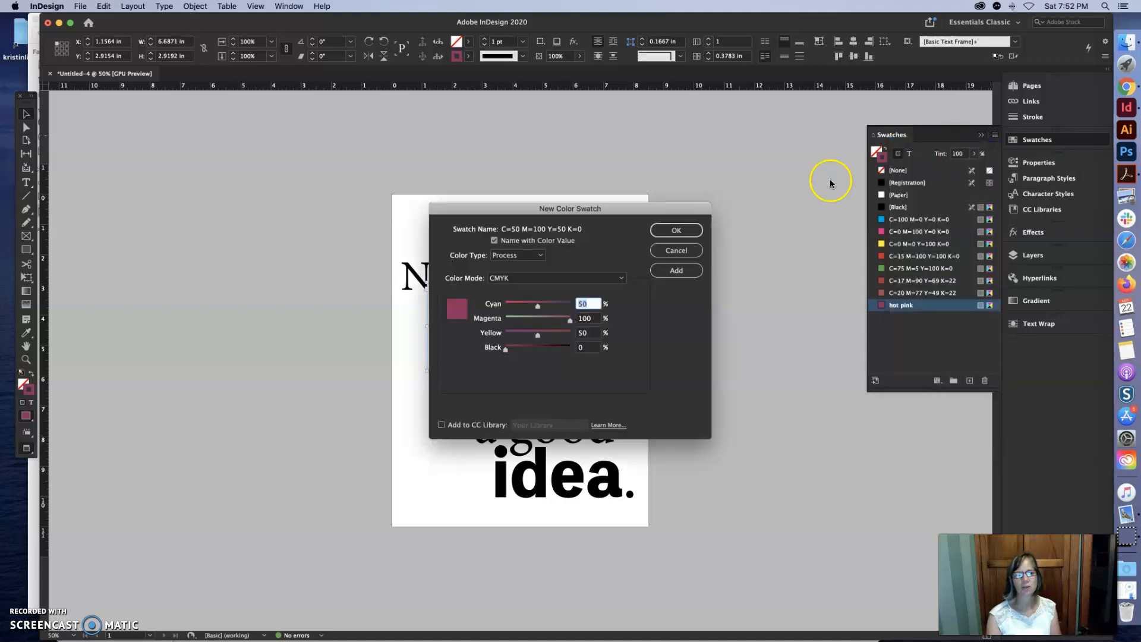
left_click(547, 279)
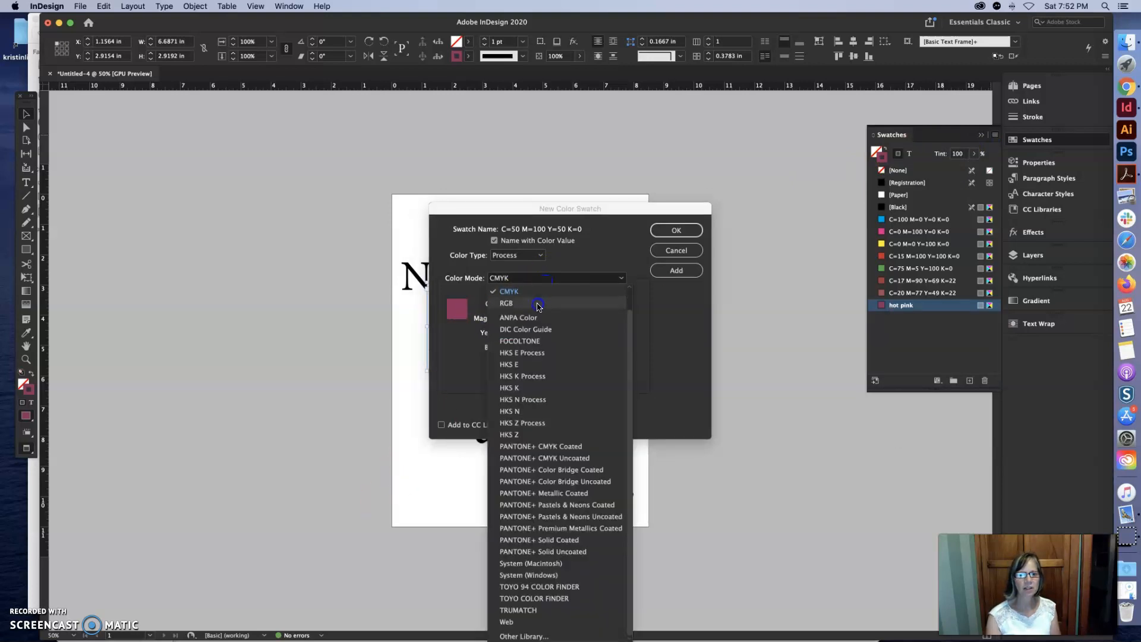
left_click(539, 305)
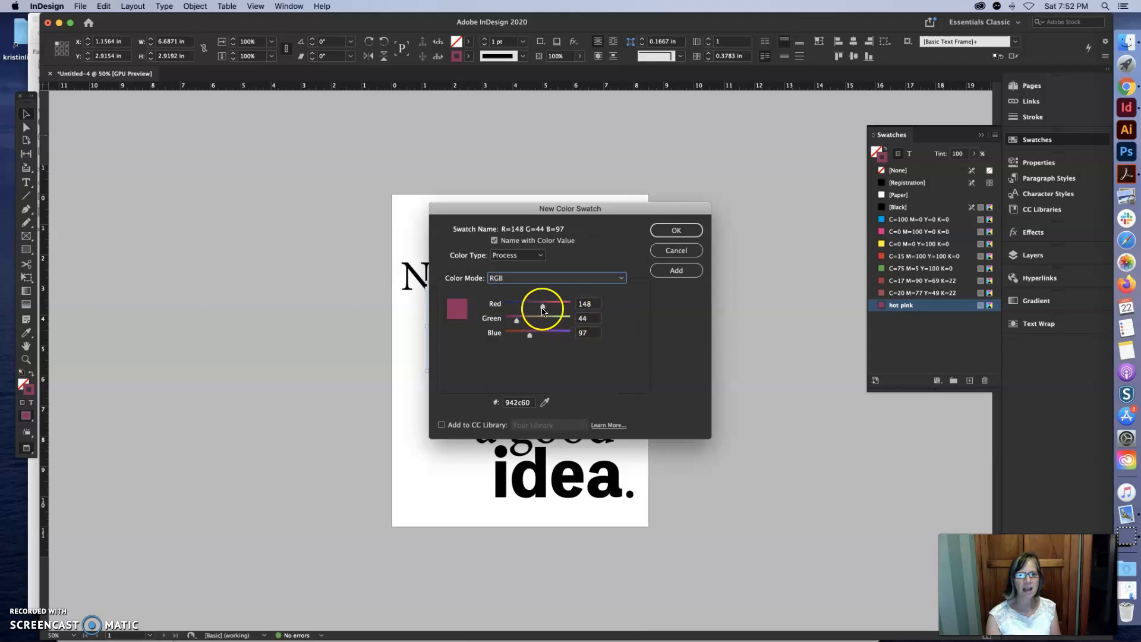
mouse_move(543, 309)
left_mouse_down()
mouse_move(557, 306)
mouse_move(516, 322)
mouse_move(531, 321)
mouse_move(518, 337)
mouse_move(543, 321)
left_mouse_up()
left_click(566, 344)
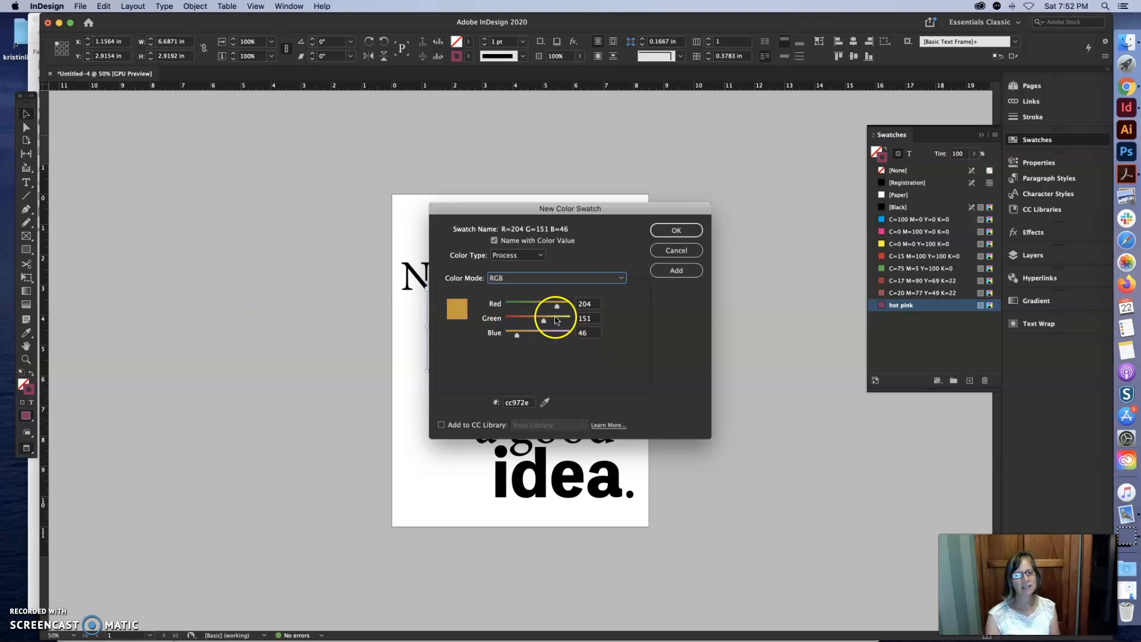
left_click_drag(557, 309, 522, 337)
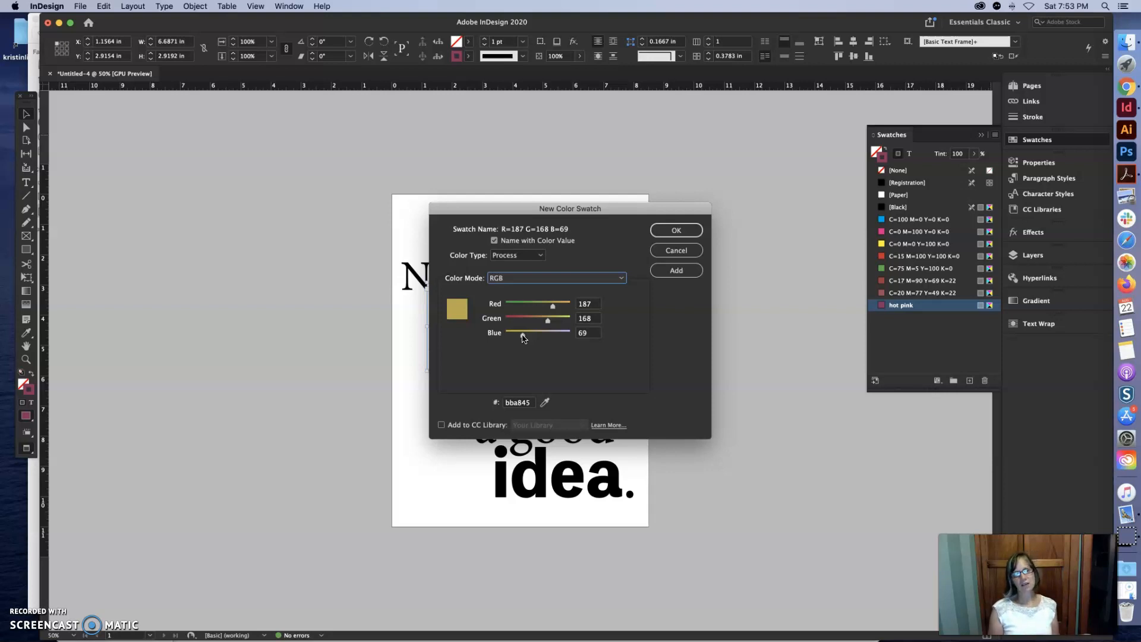
Step: Convert the new gold swatch's color mode to CMYK and save it
left_click(622, 282)
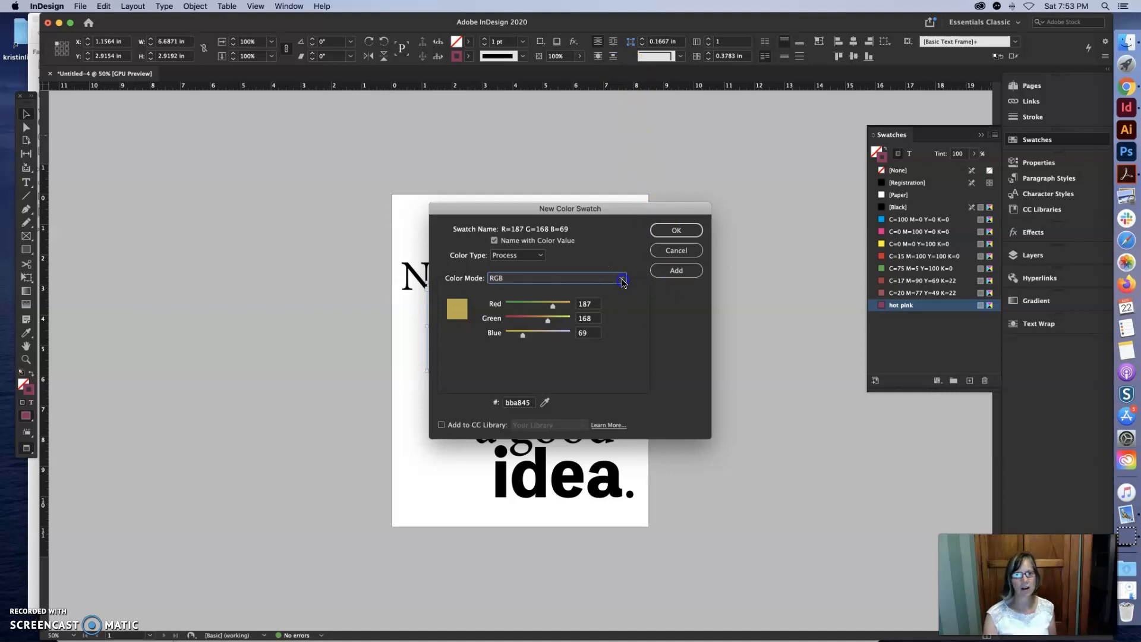
left_click(577, 294)
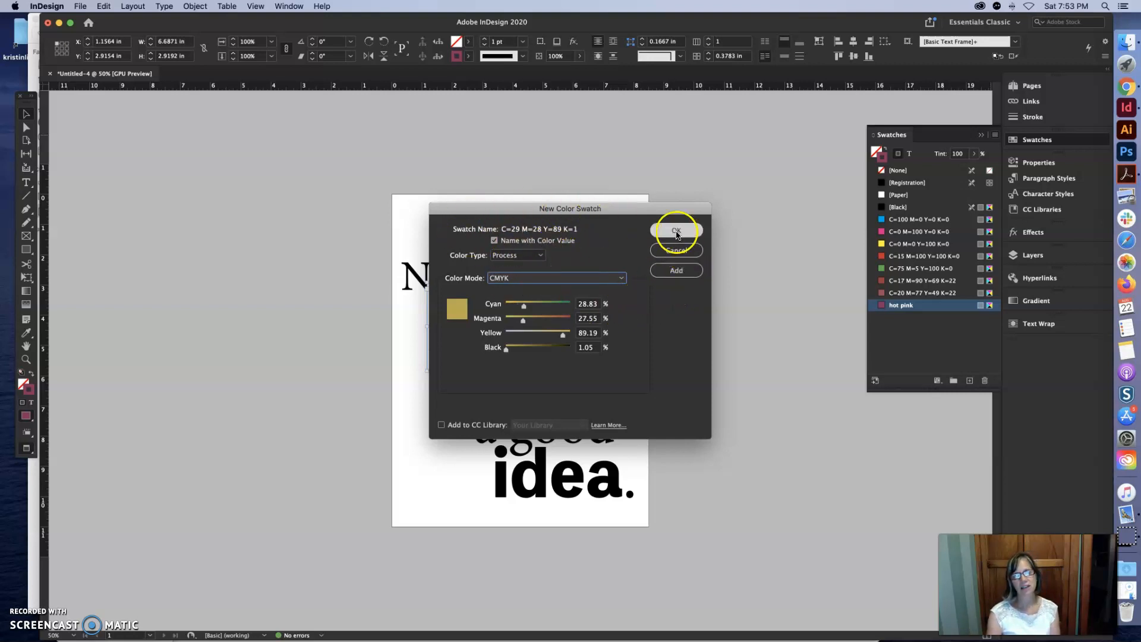
left_click(676, 230)
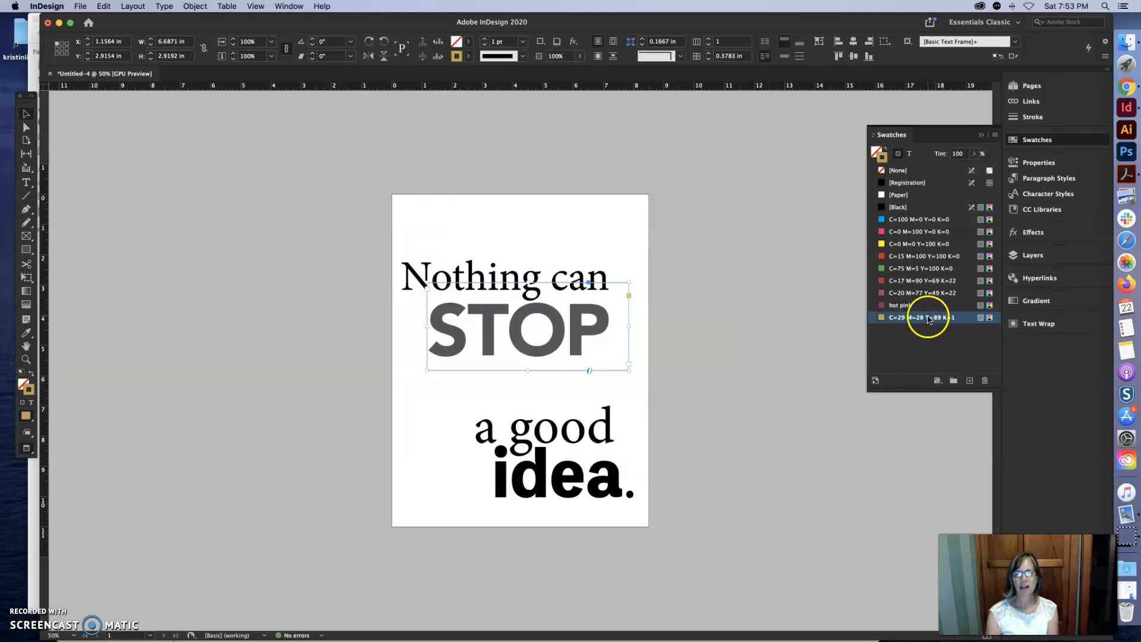
Step: Duplicate the gold swatch and raise the original swatch's cyan to about 43%
left_click(995, 136)
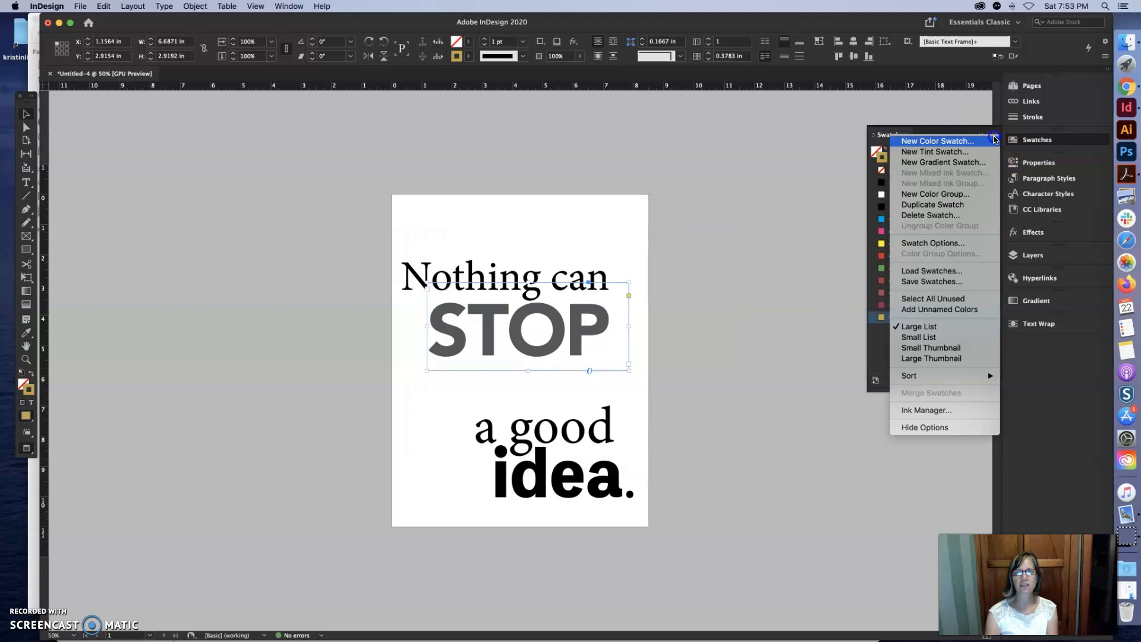
left_click(979, 204)
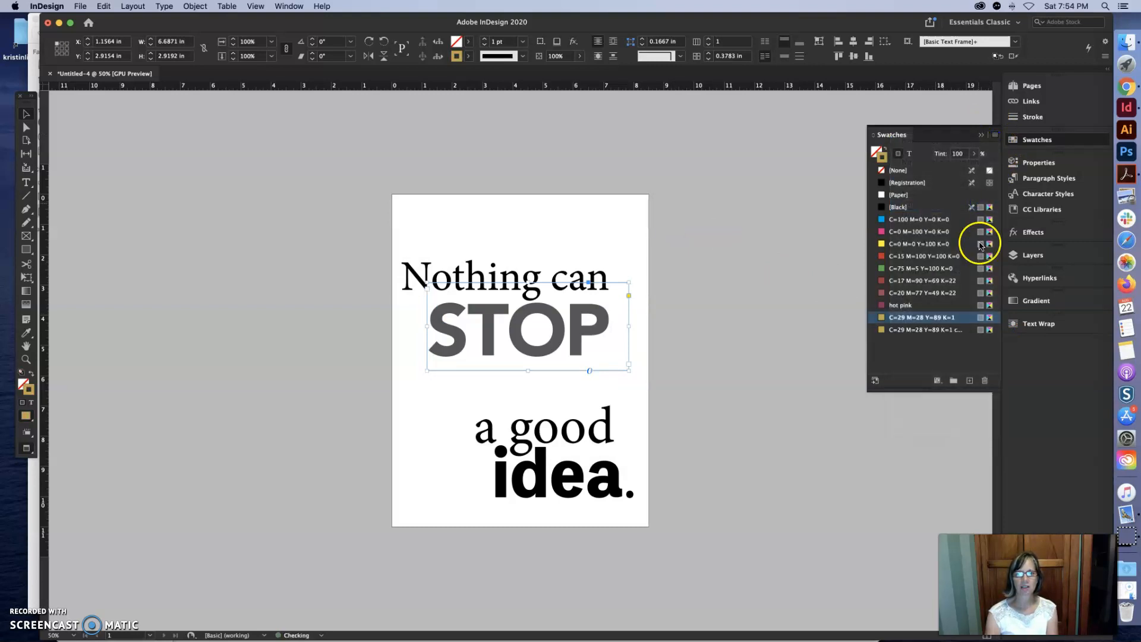
double_click(872, 320)
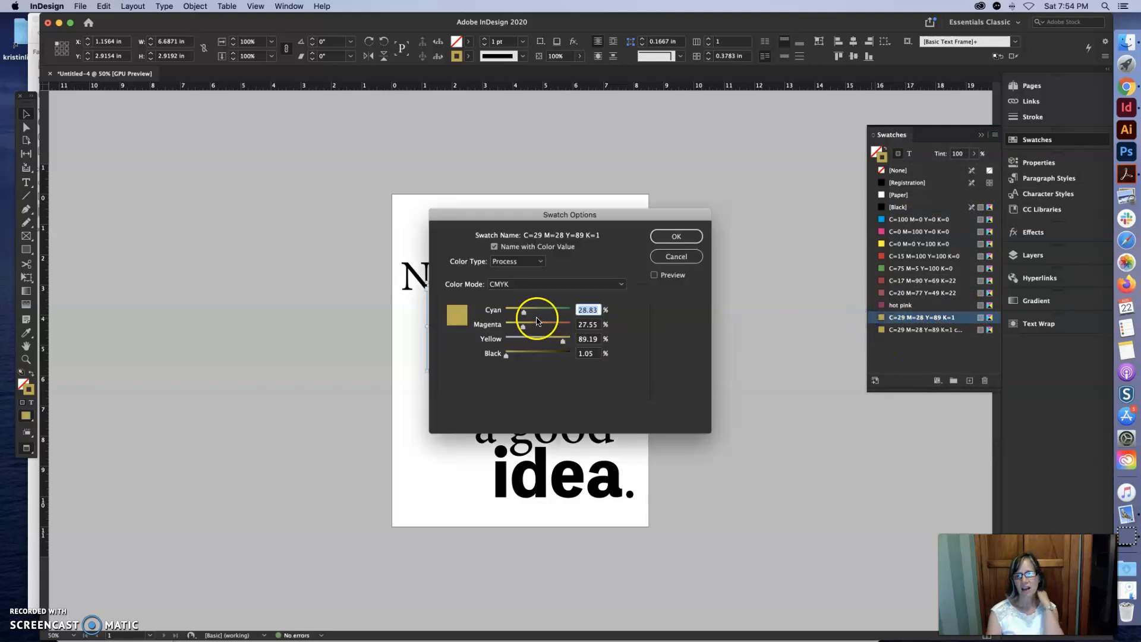
left_click_drag(524, 312, 533, 314)
left_click(679, 236)
left_click(722, 253)
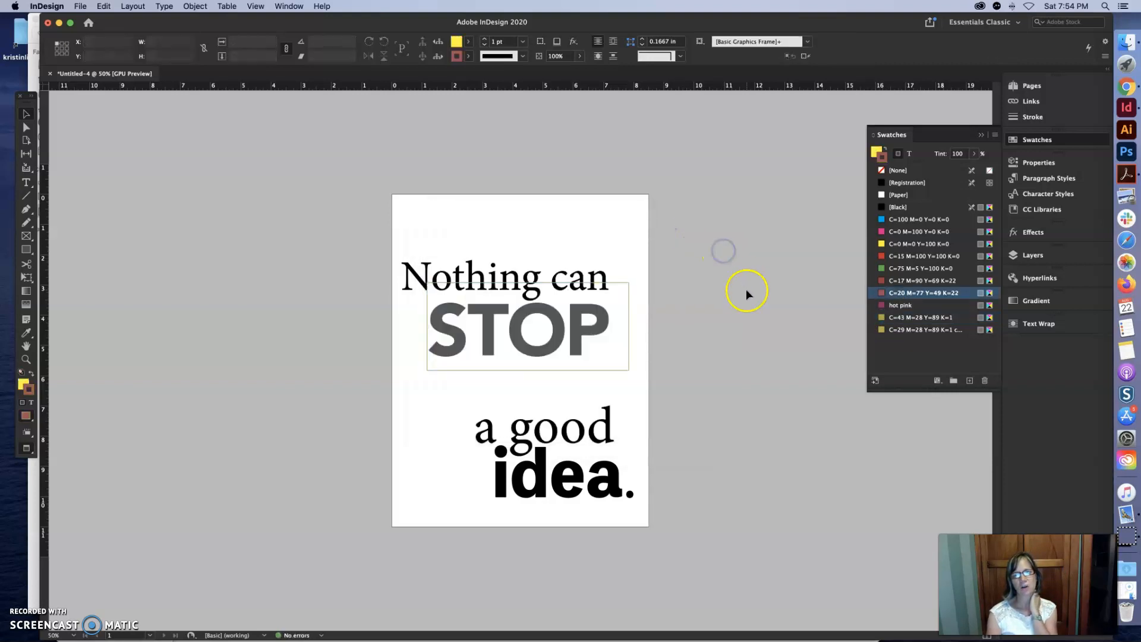
Step: Set the stroke of the STOP text frame to None
left_click(627, 321)
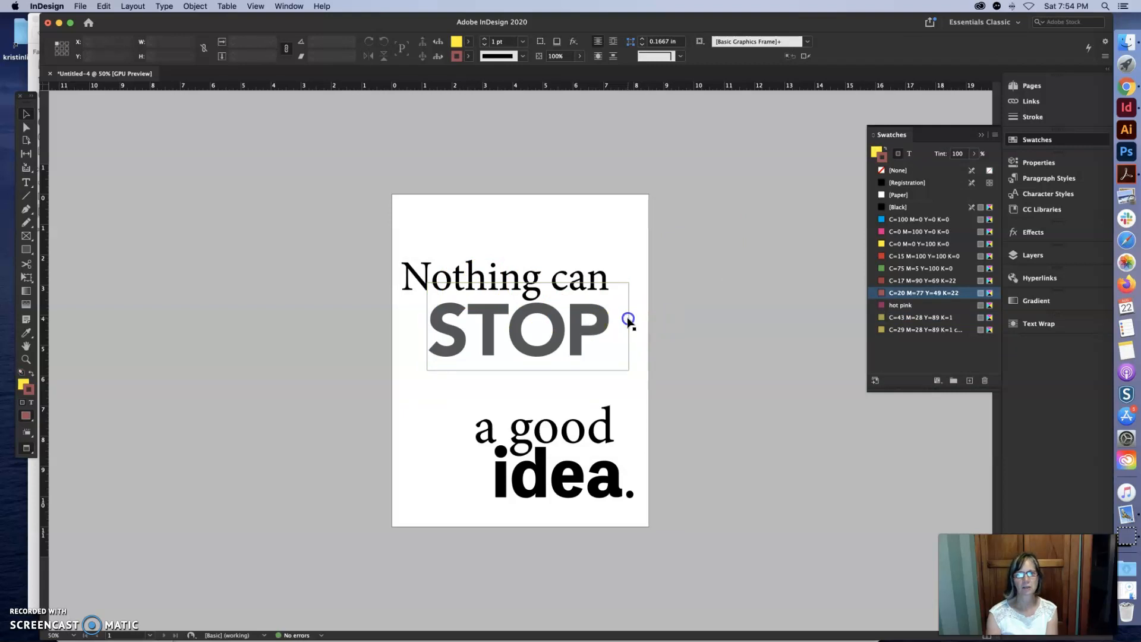
left_click(891, 170)
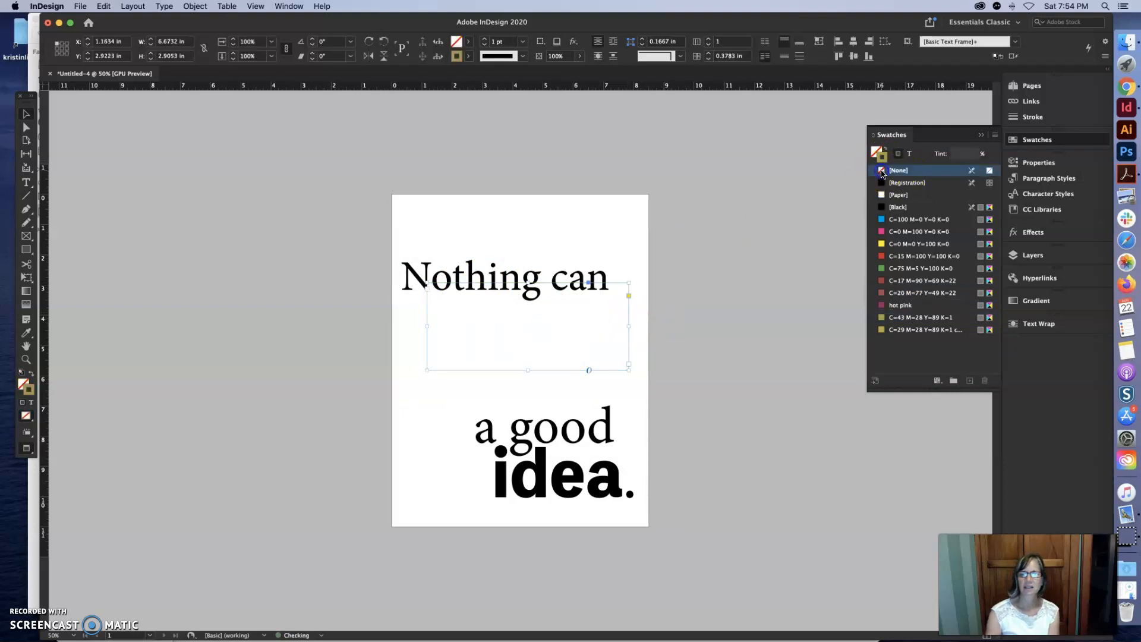
left_click(713, 286)
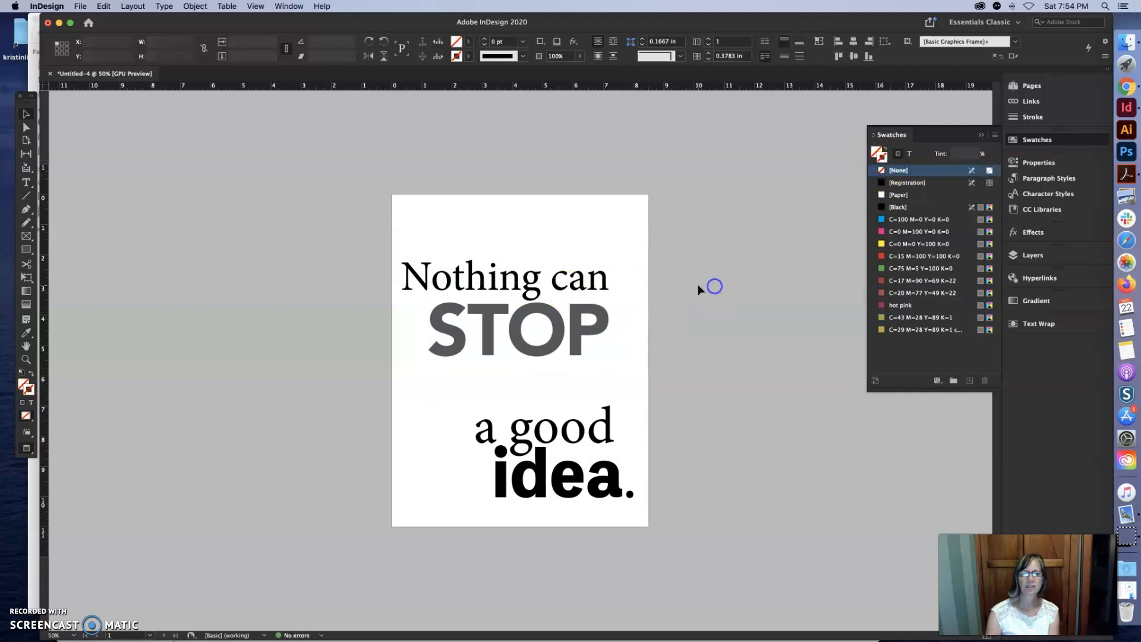
Step: Color the word STOP with the duplicated gold swatch C=29 M=28 Y=89 K=1
left_click(27, 183)
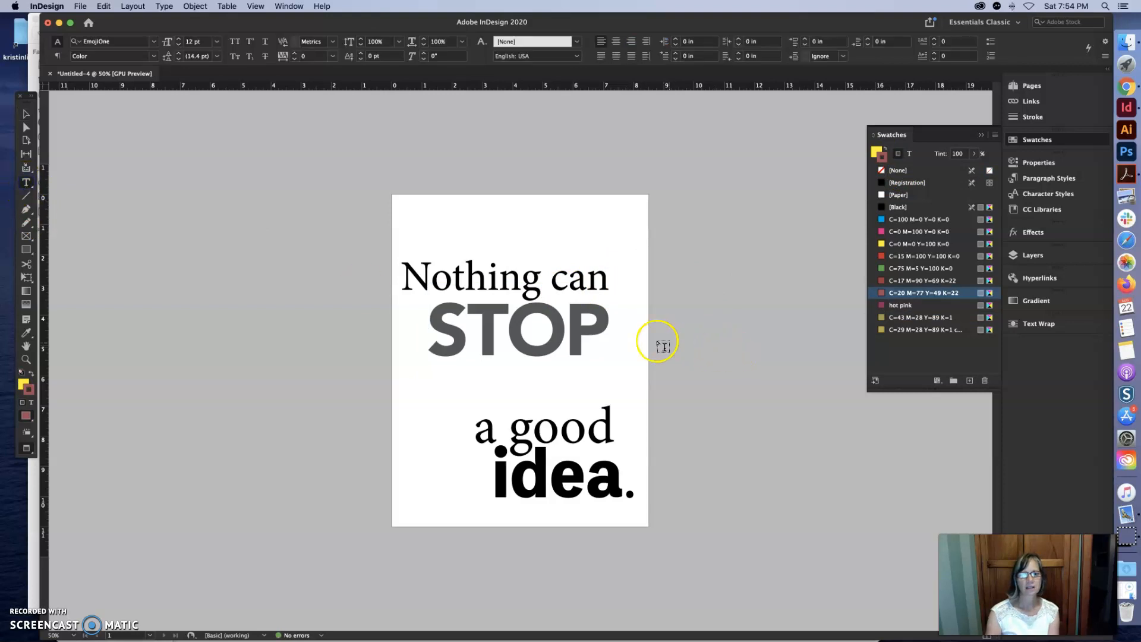
left_click_drag(612, 321, 429, 321)
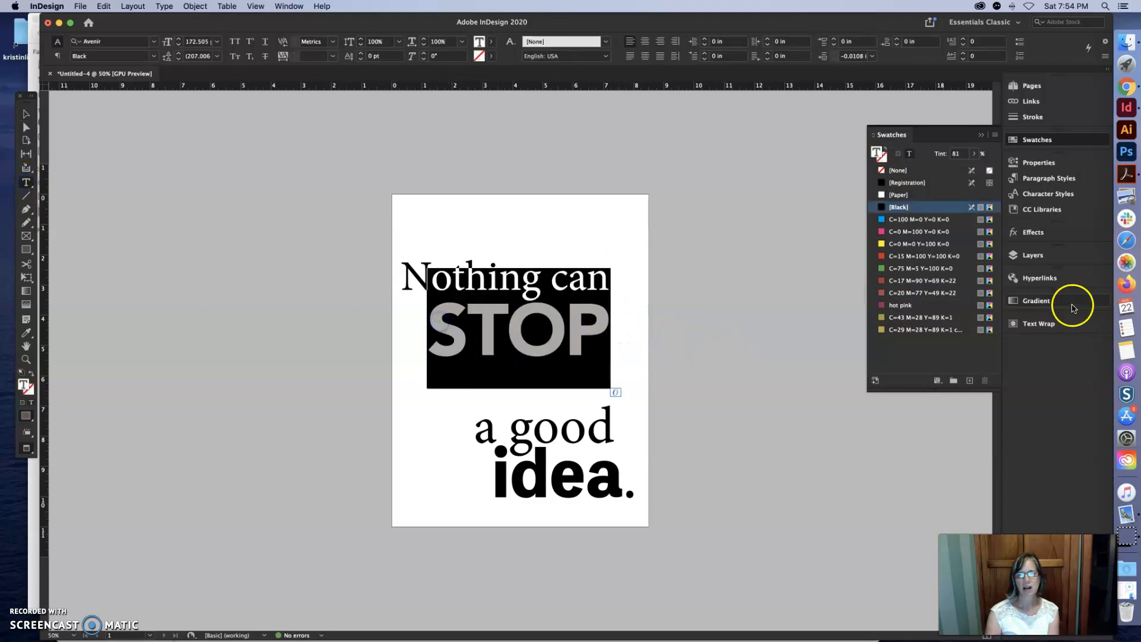
left_click(927, 330)
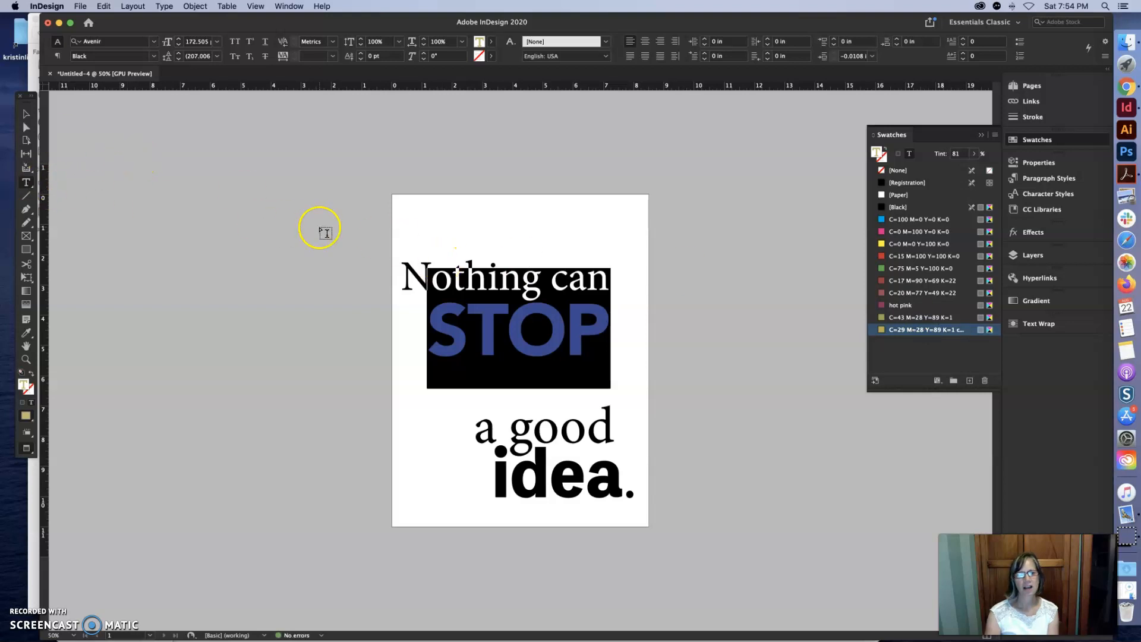
left_click(319, 227)
Step: Color the text "Nothing can" with the C=43 M=28 Y=89 K=1 swatch
left_click(406, 269)
left_click_drag(618, 273, 398, 276)
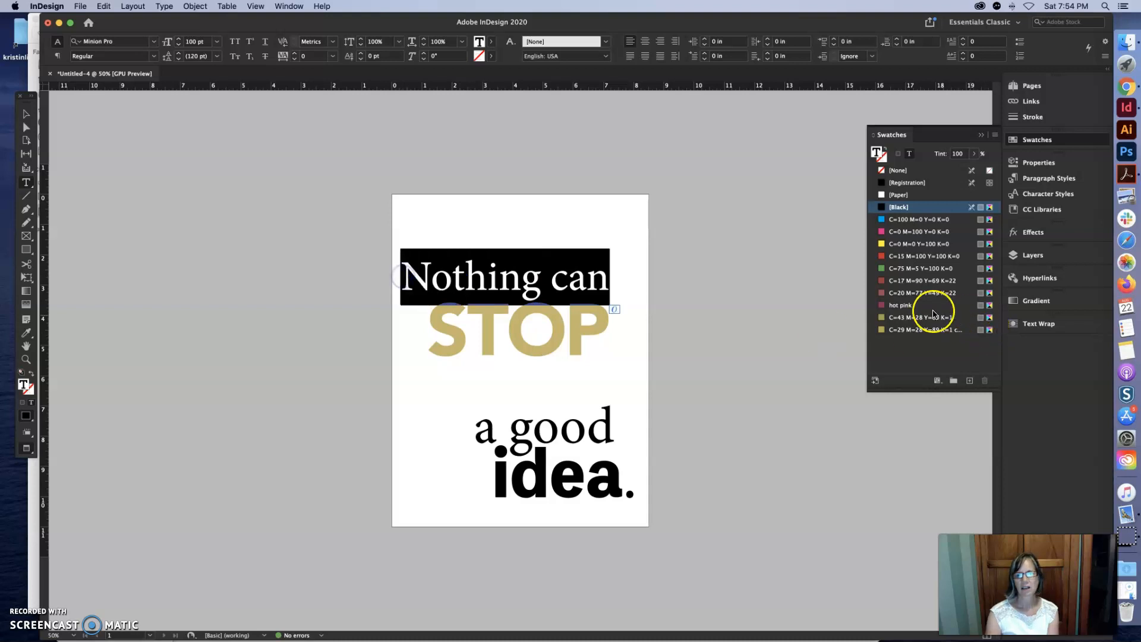
left_click(925, 318)
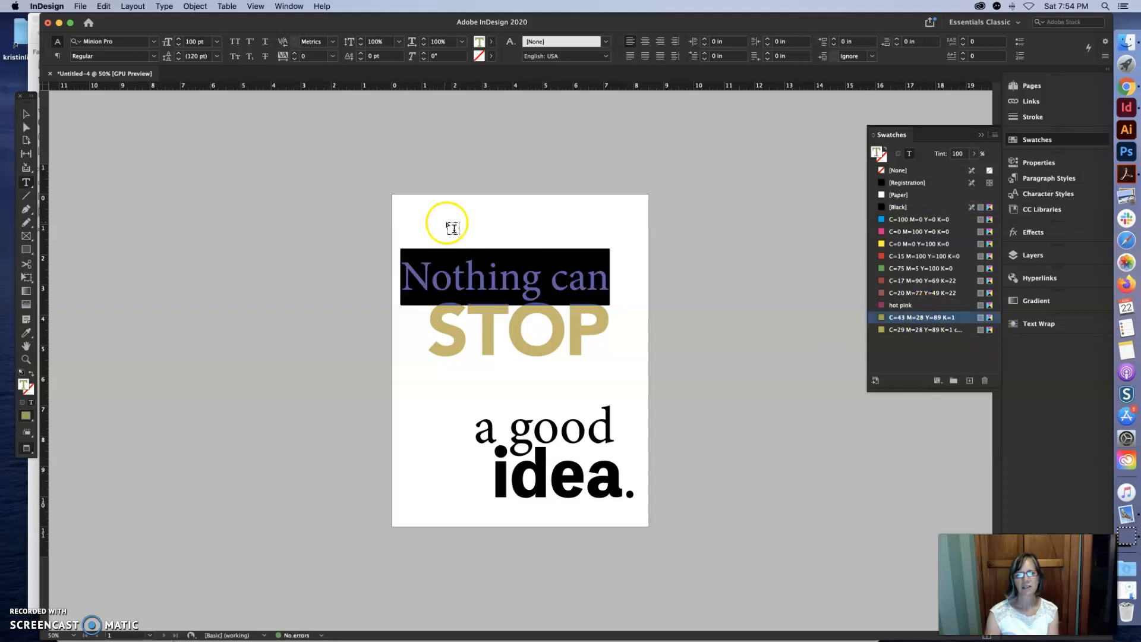
left_click(451, 223)
Step: Color the text "a good" with the hot pink swatch
left_click_drag(474, 433, 621, 431)
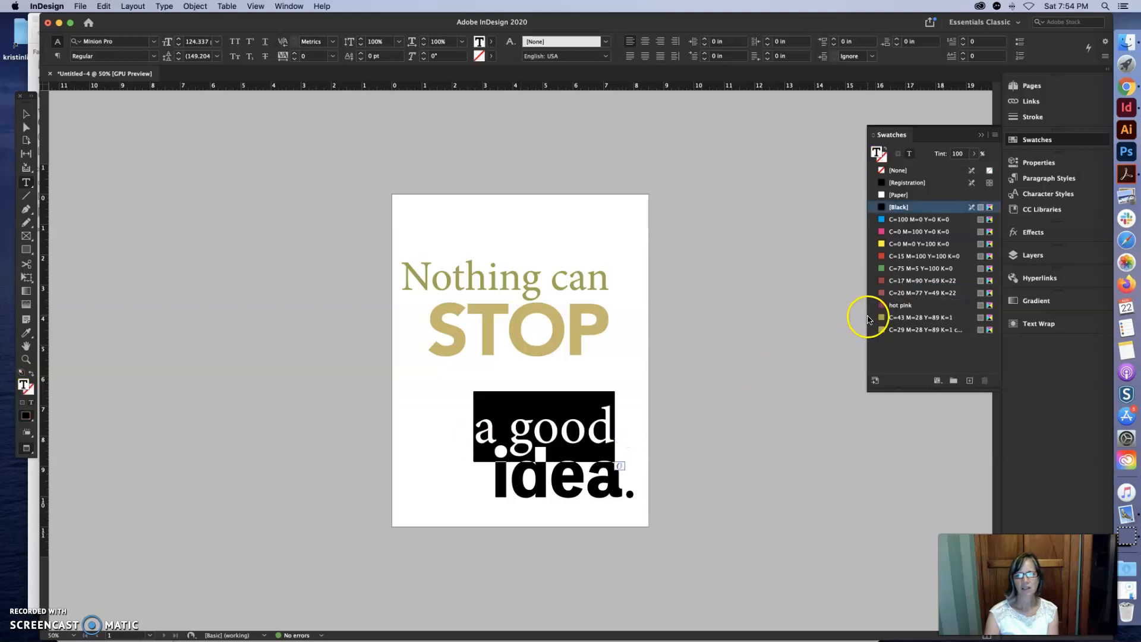
left_click(898, 304)
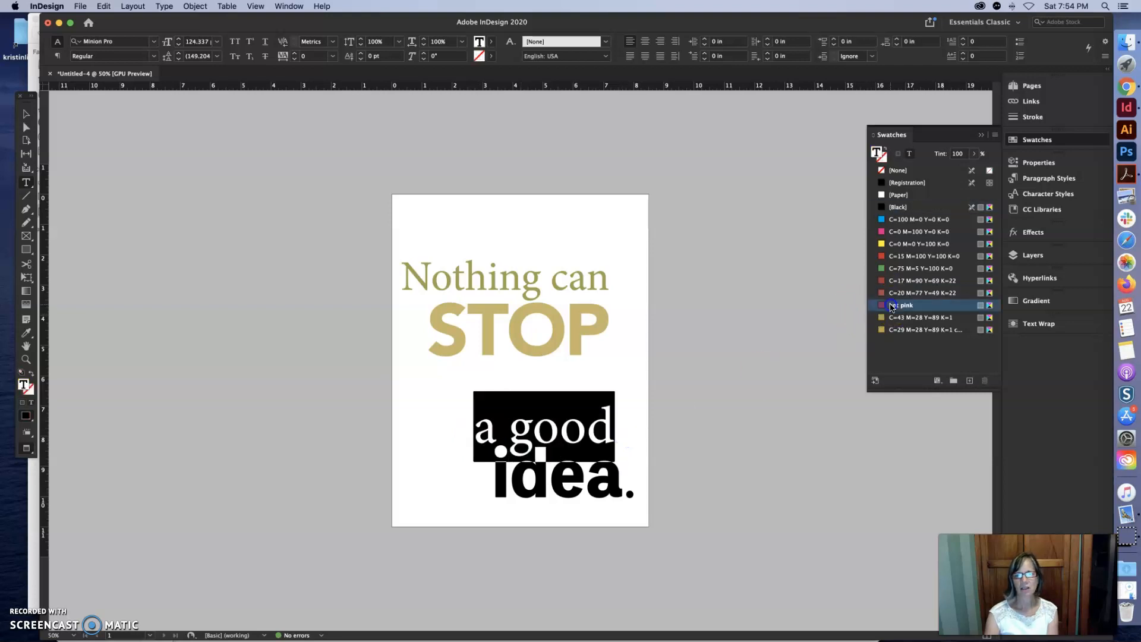
left_click(488, 476)
Step: Color the text "idea." with the C=17 M=90 Y=69 K=22 swatch and deselect everything
left_click_drag(638, 477, 491, 492)
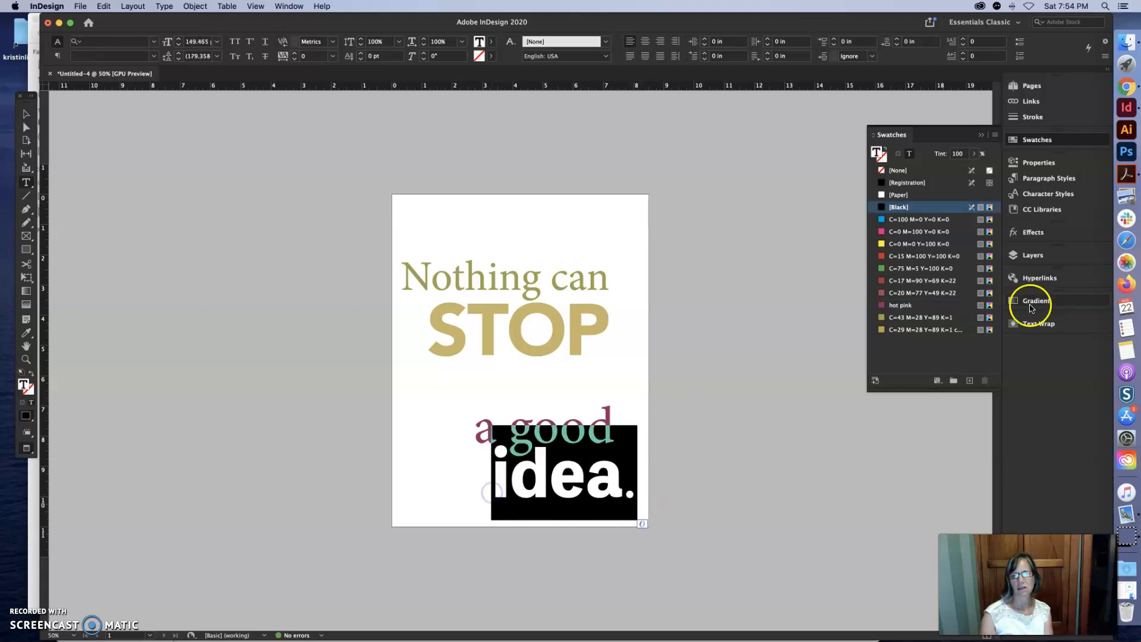
left_click(906, 284)
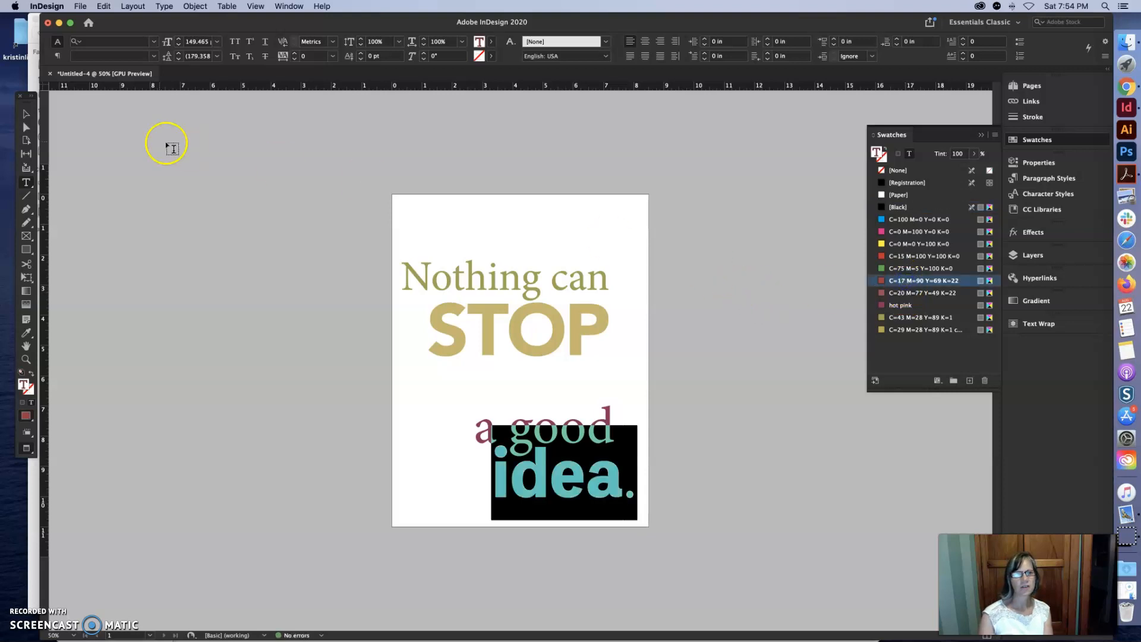
left_click(26, 113)
left_click(145, 183)
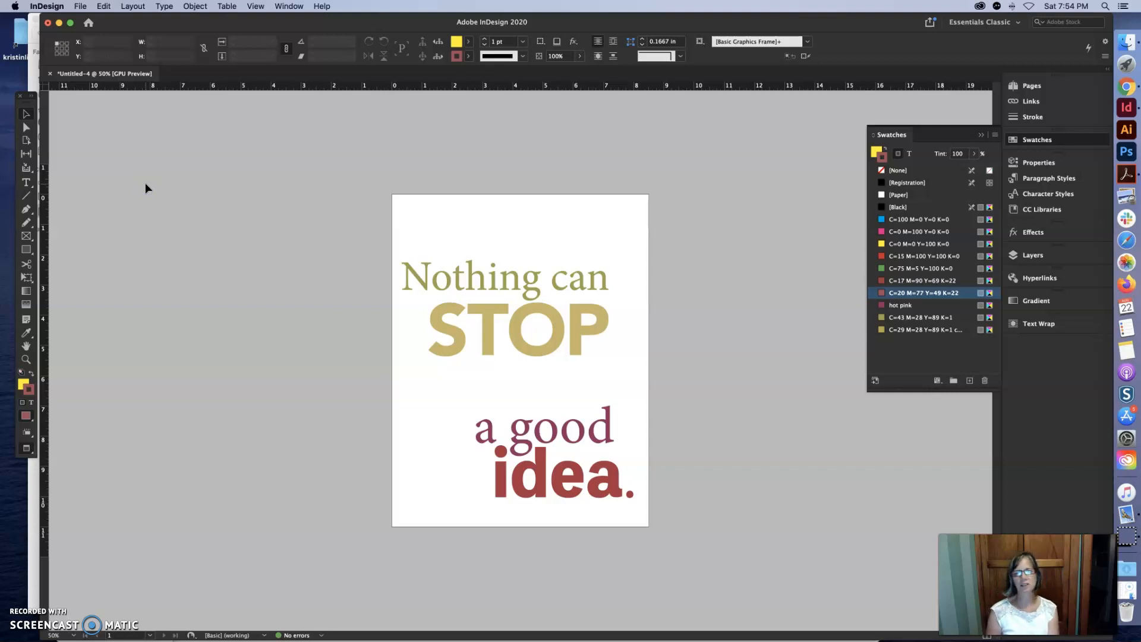
left_click(276, 185)
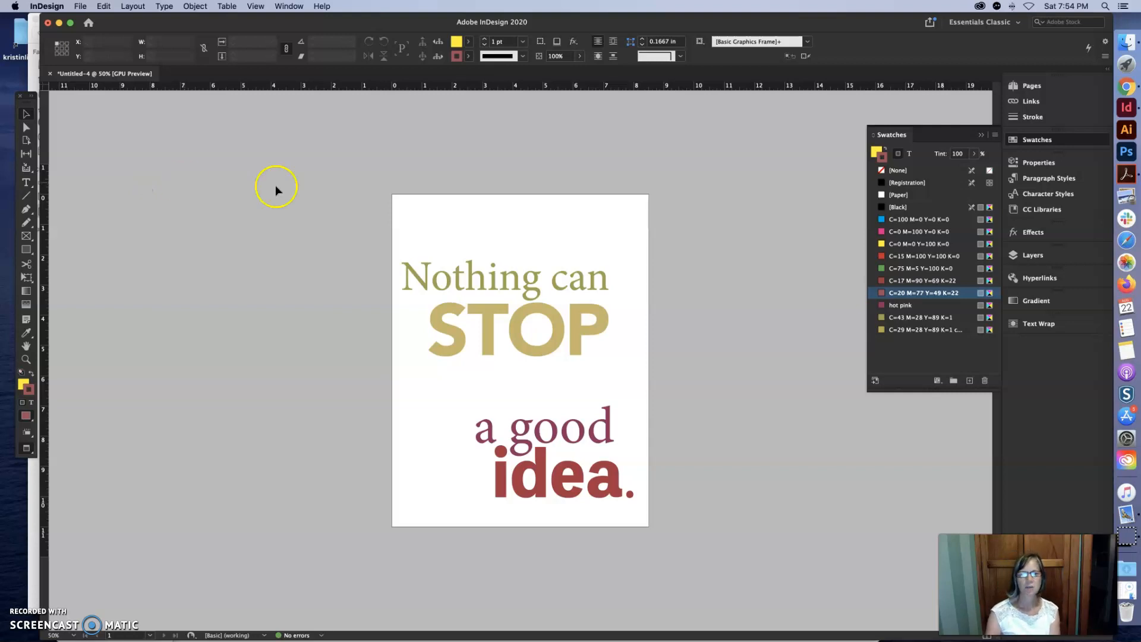
Step: Edit the duplicated gold swatch used on STOP to the green C=44 M=13 Y=88 K=1
left_click(906, 331)
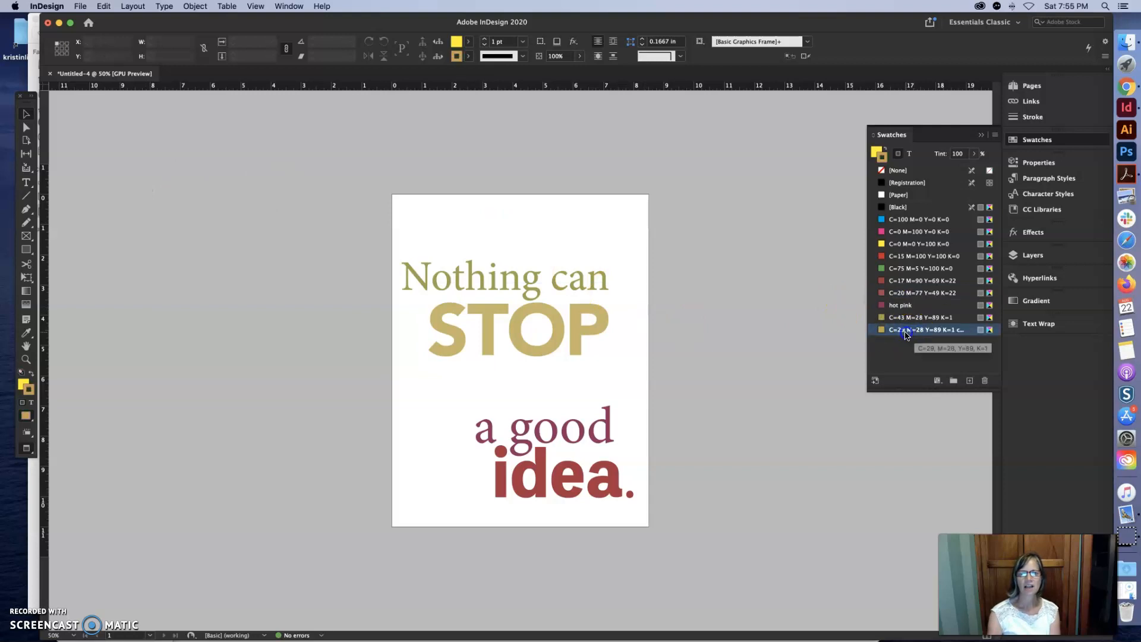
left_click(904, 331)
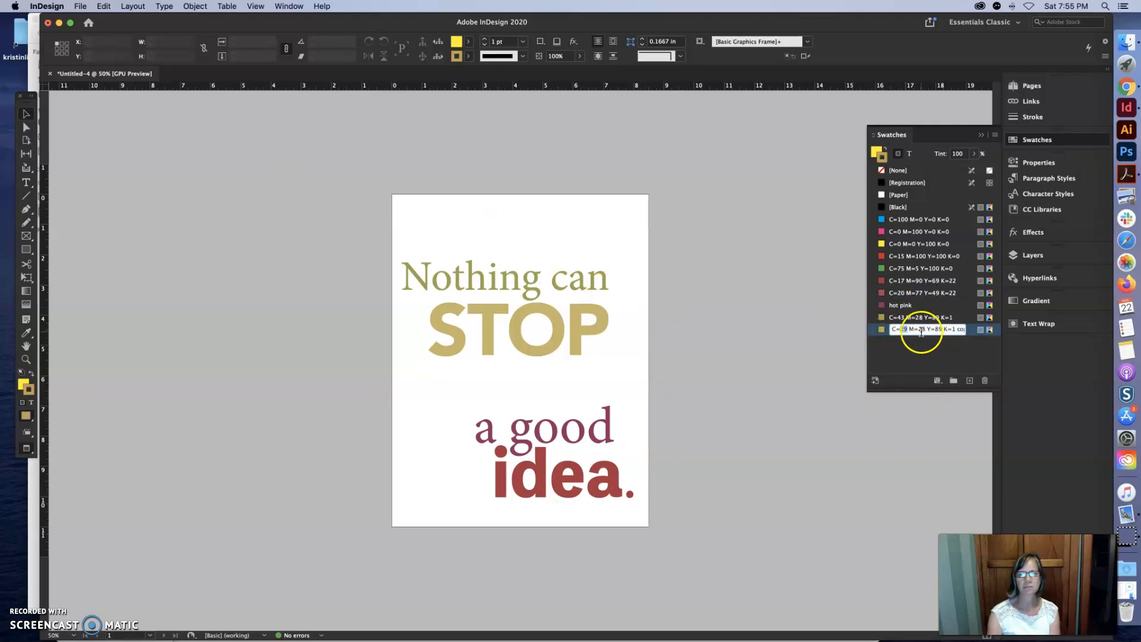
left_click(881, 329)
double_click(881, 331)
left_click_drag(526, 312, 561, 343)
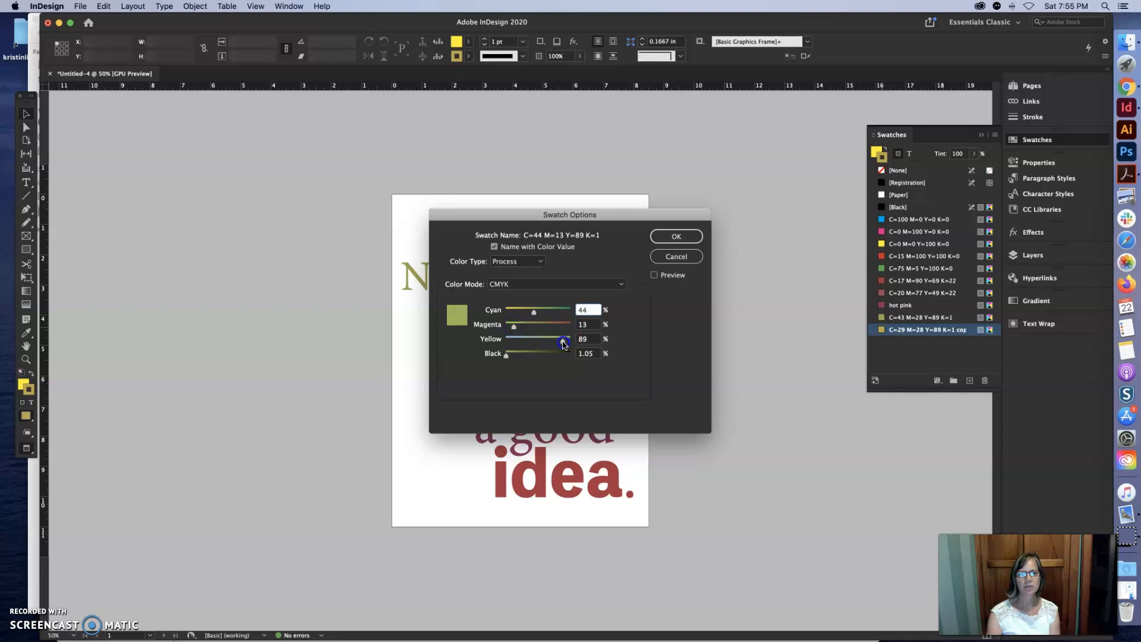
left_click(681, 236)
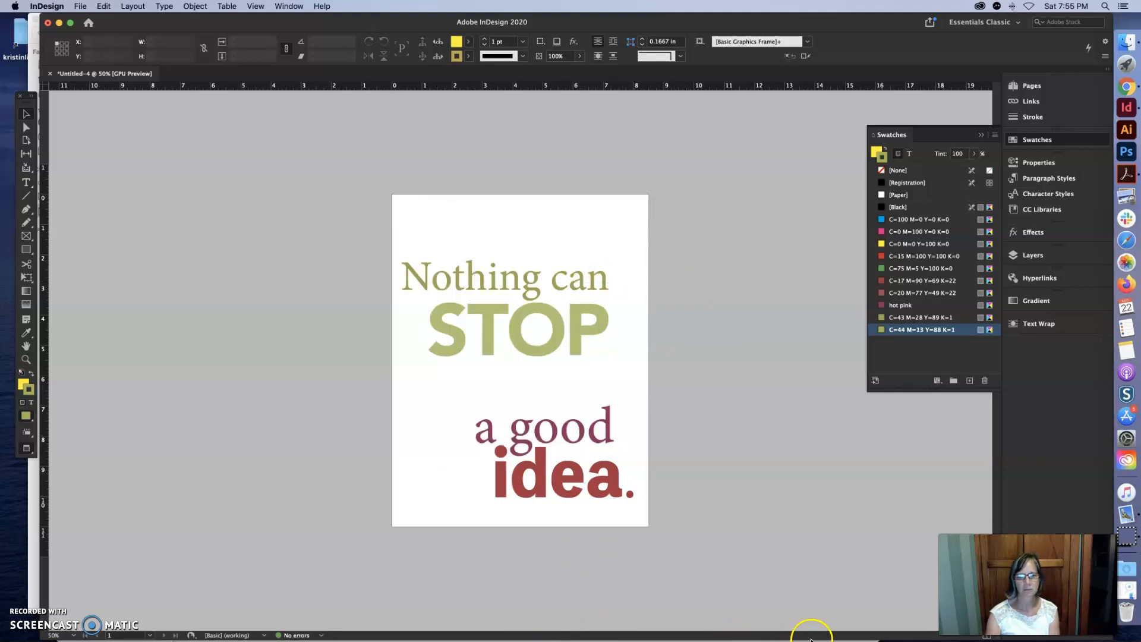
left_click_drag(873, 20, 858, 20)
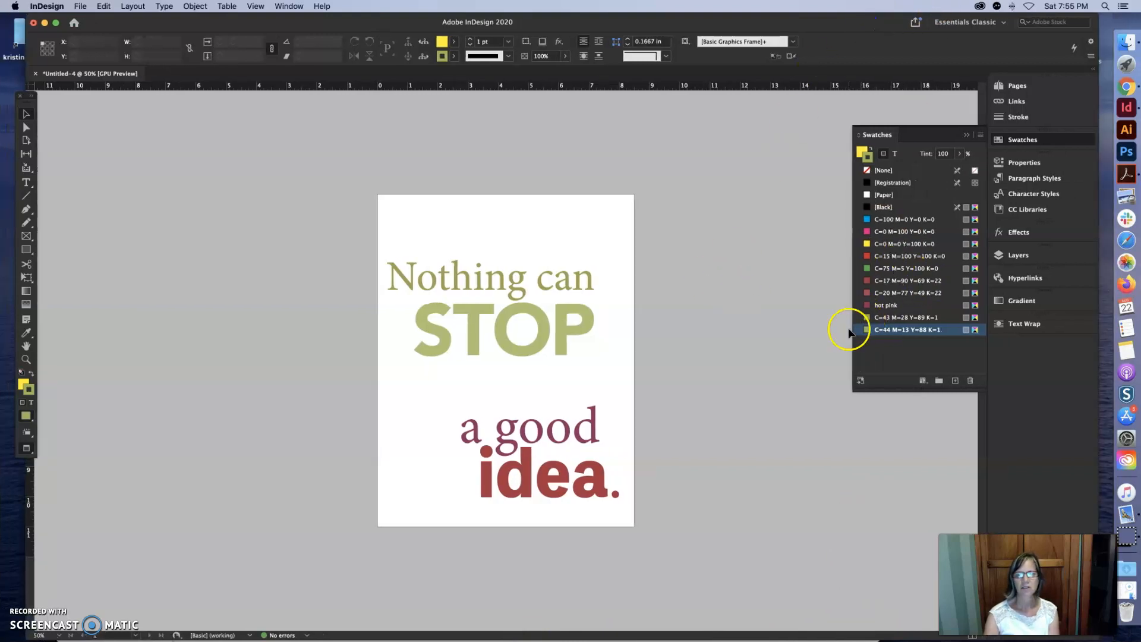
Step: Change the C=43 M=28 Y=89 K=1 swatch to the warm gold C=16 M=29 Y=100 K=1
double_click(885, 321)
left_click_drag(523, 209, 665, 103)
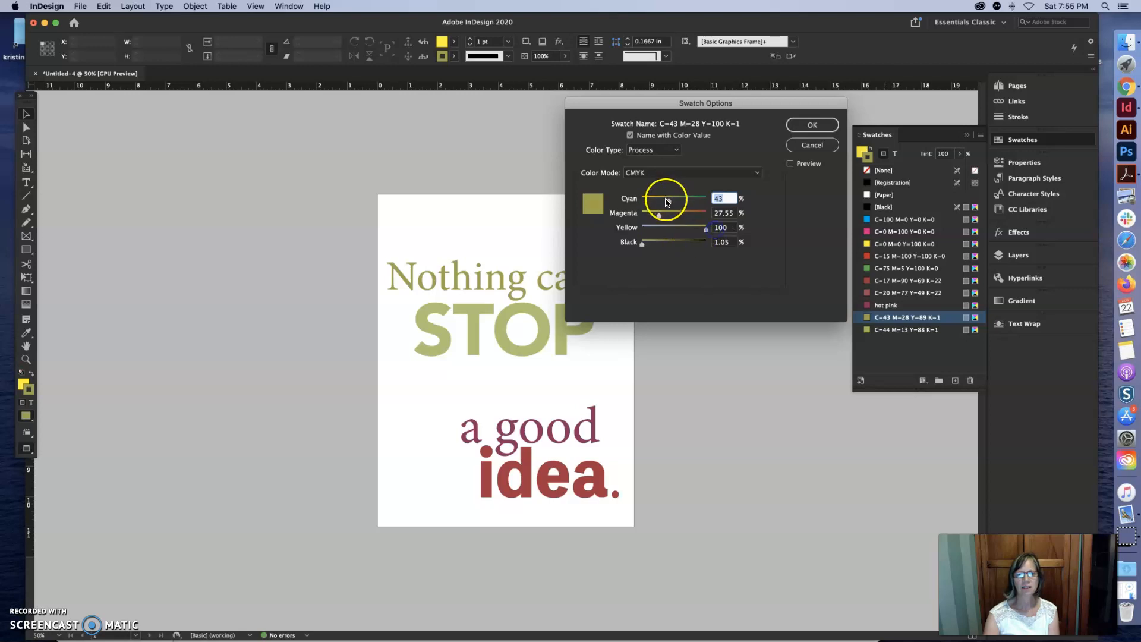
mouse_move(659, 215)
left_mouse_down()
mouse_move(636, 215)
mouse_move(666, 202)
mouse_move(655, 215)
left_mouse_up()
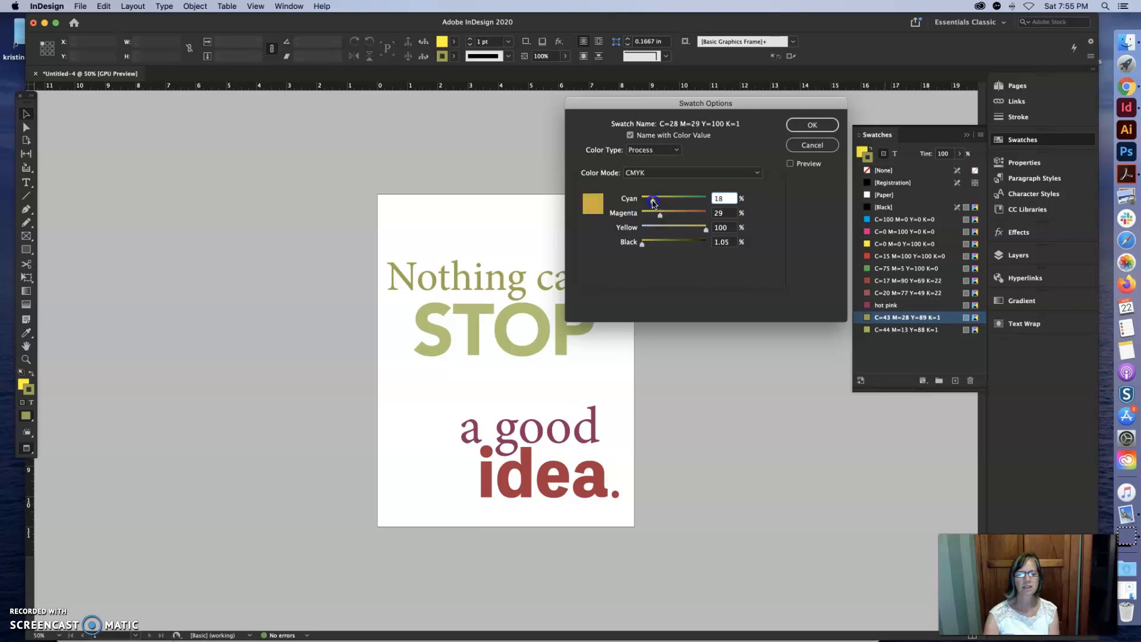
left_click(810, 124)
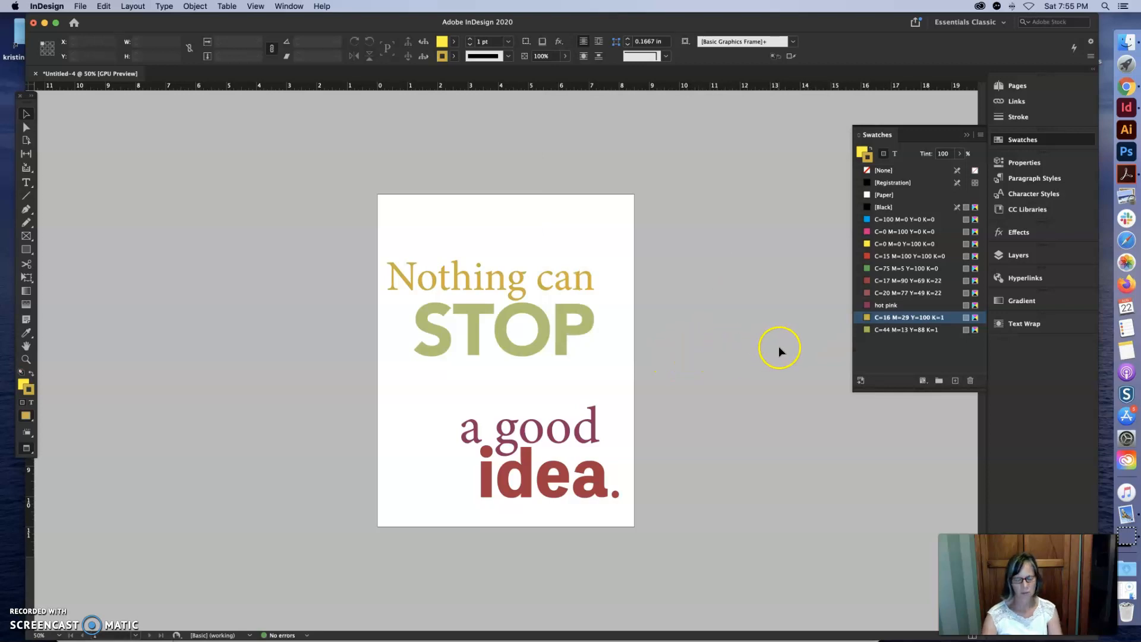
Step: Shift the gold swatch used on "Nothing can" to C=35 M=15 Y=100 K=1 with preview enabled
double_click(875, 318)
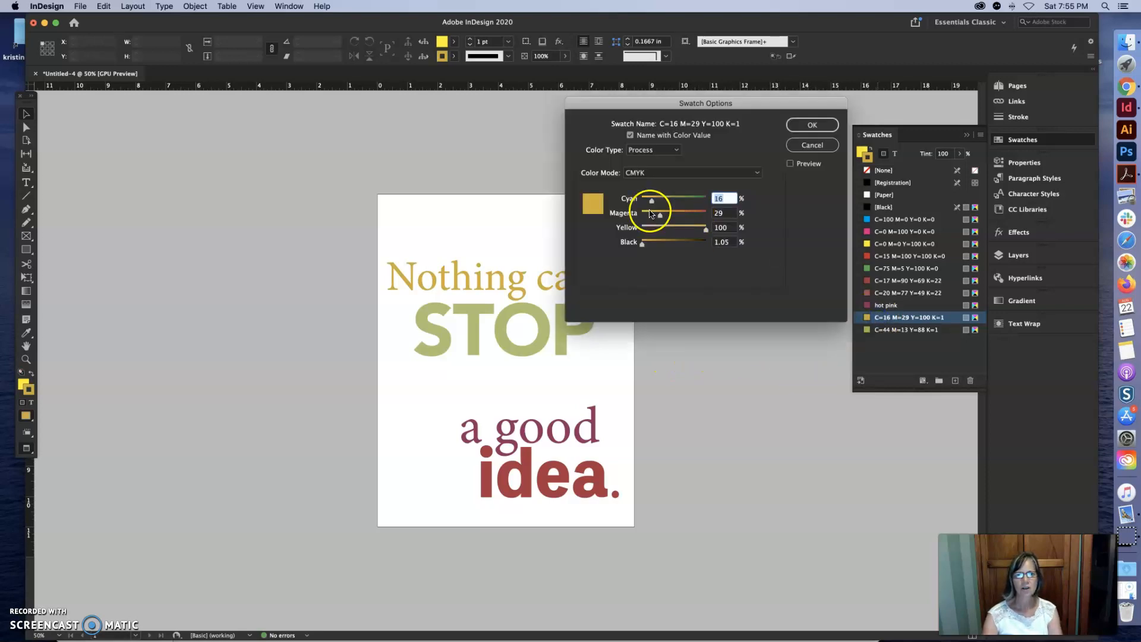
left_click_drag(651, 202, 660, 202)
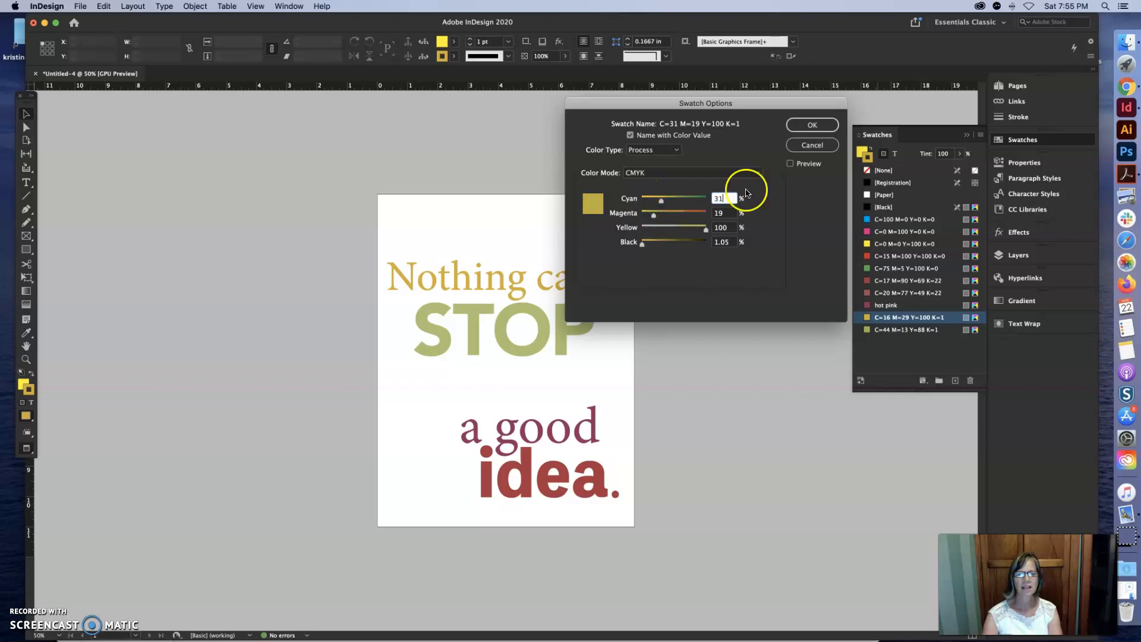
left_click(790, 164)
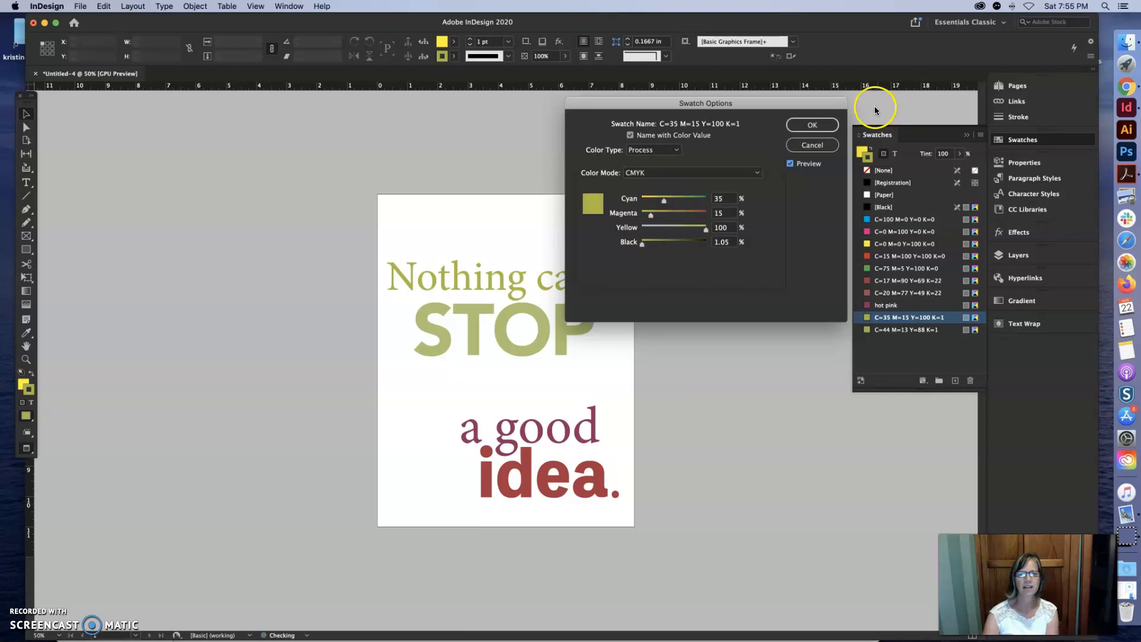
left_click(825, 120)
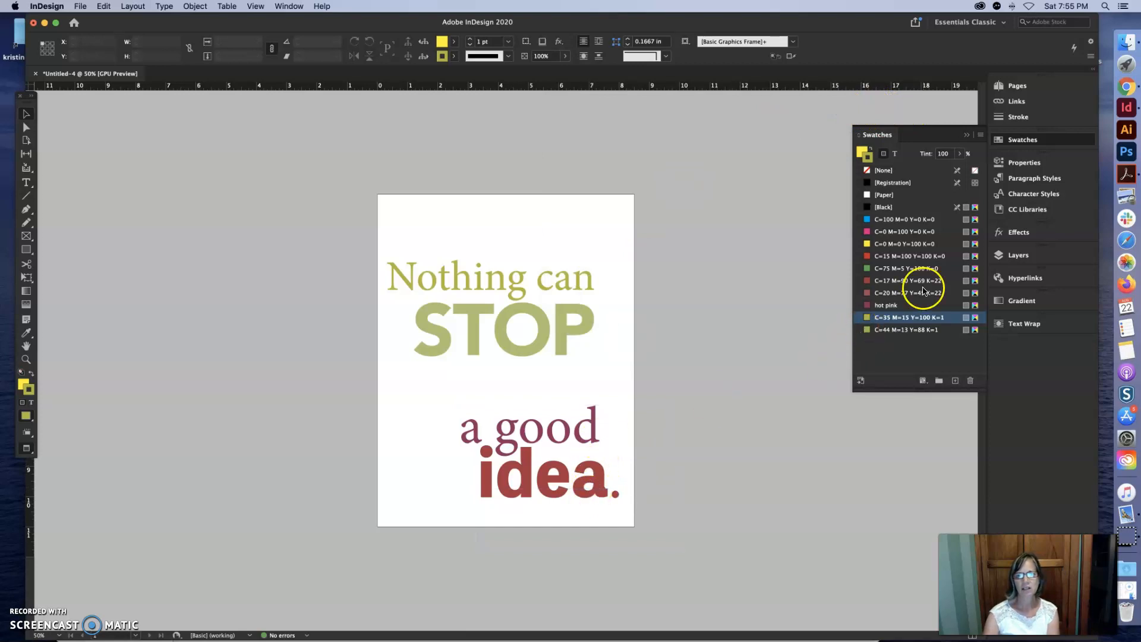
Step: Make the hot pink swatch more purple by increasing its cyan to about 60%
left_click(869, 305)
double_click(868, 305)
left_click_drag(666, 195, 676, 204)
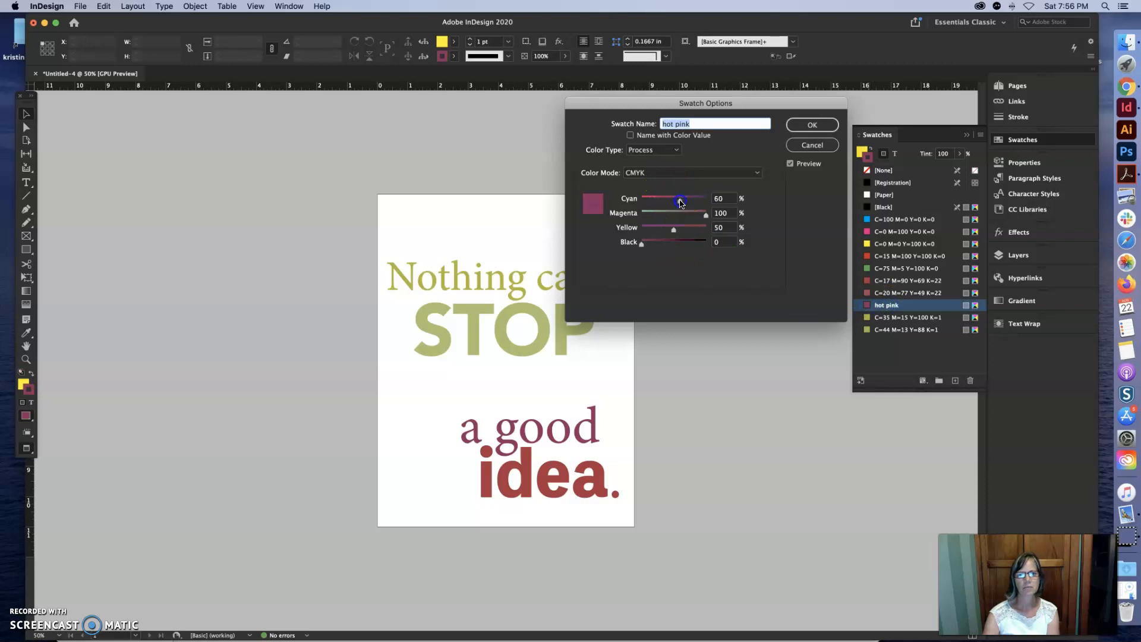
left_click(808, 126)
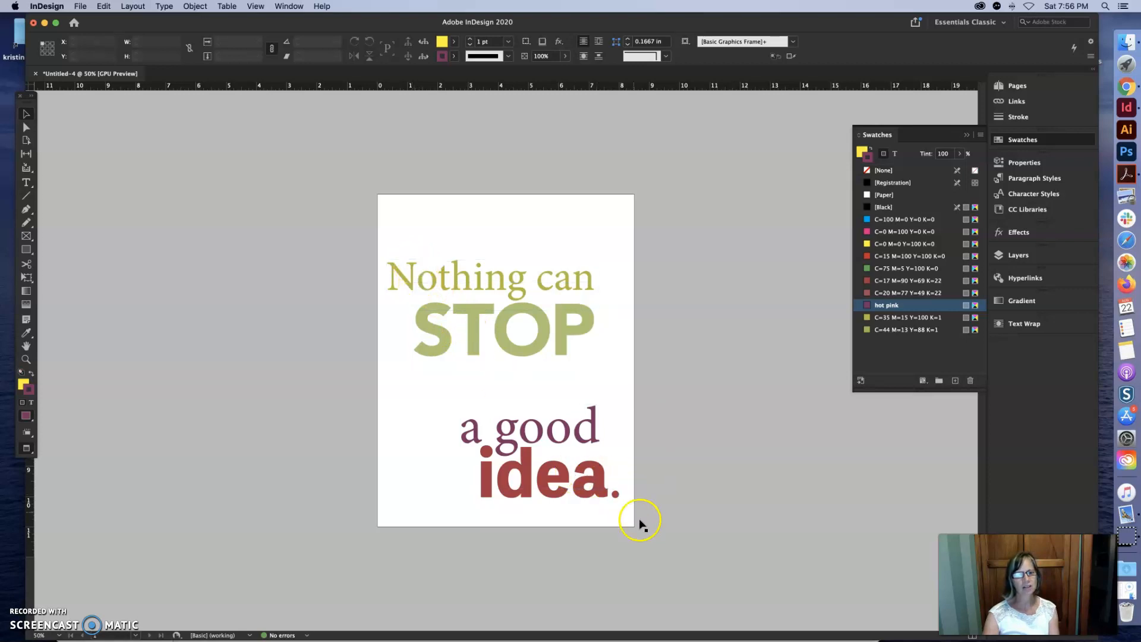
Step: Enlarge the "a good" and "idea." text frames together to about 9.26 in overall width and move them up directly beneath STOP
left_click_drag(677, 555, 441, 404)
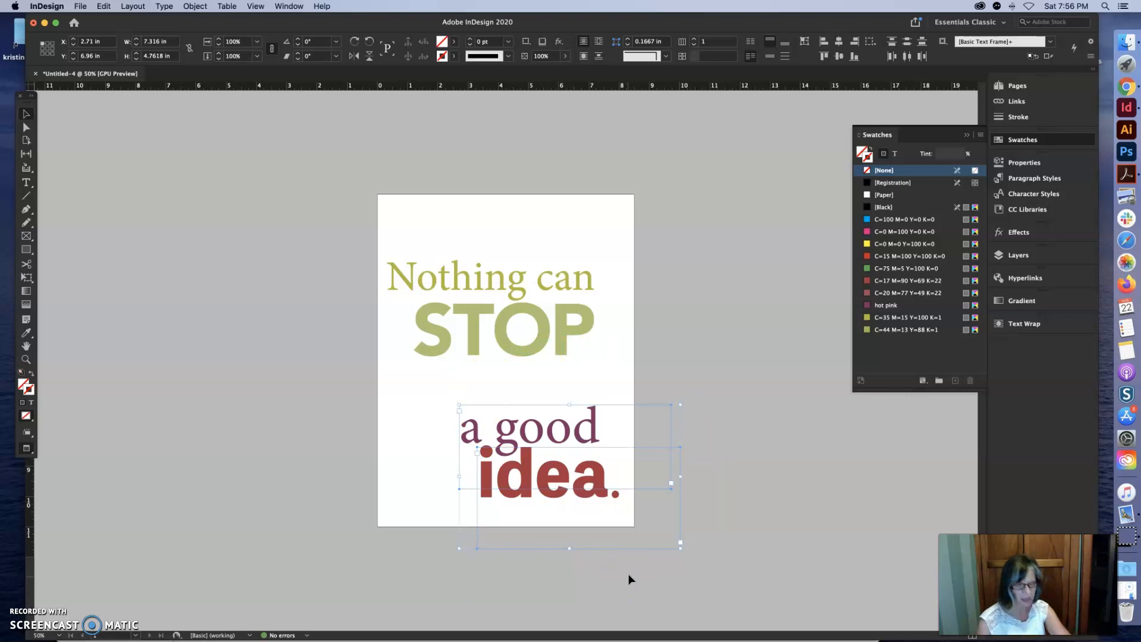
left_click_drag(692, 396, 706, 388)
left_click_drag(606, 473, 593, 444)
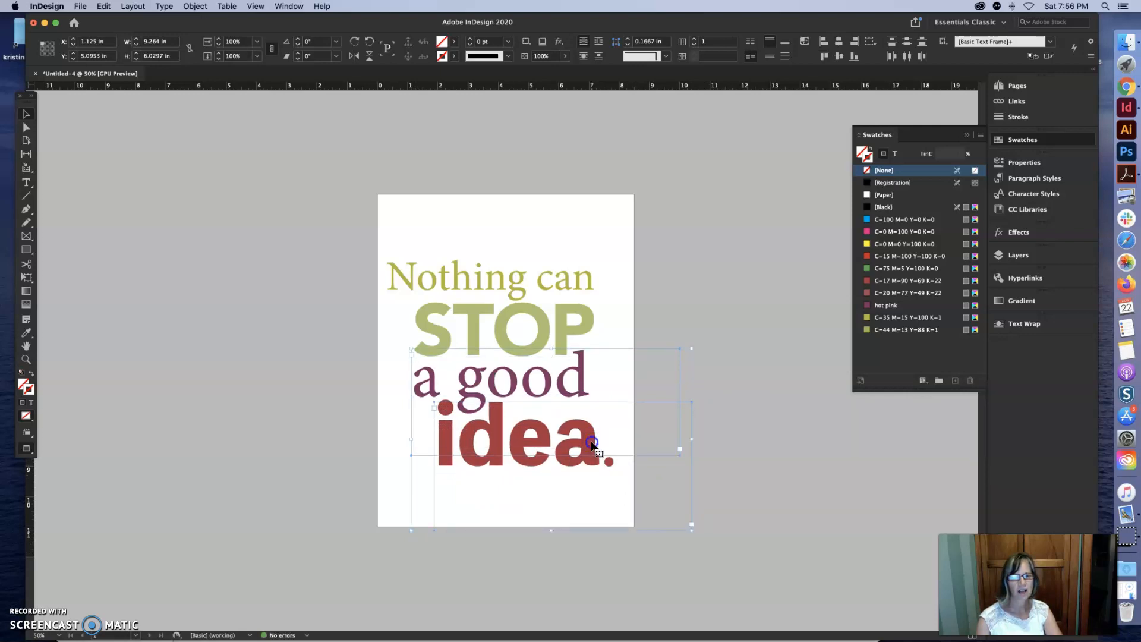
left_click(715, 380)
Step: Move the "Nothing can" text frame to about X 1.24 in, Y 2.18 in, lining its start up with STOP
left_click(566, 286)
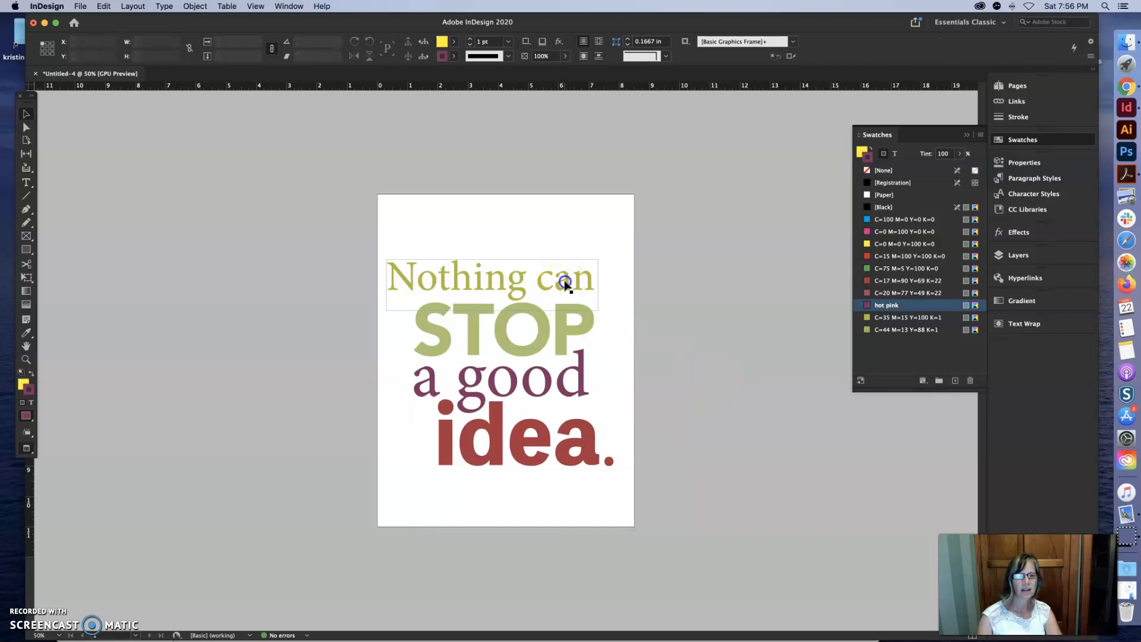
left_click_drag(565, 286, 588, 286)
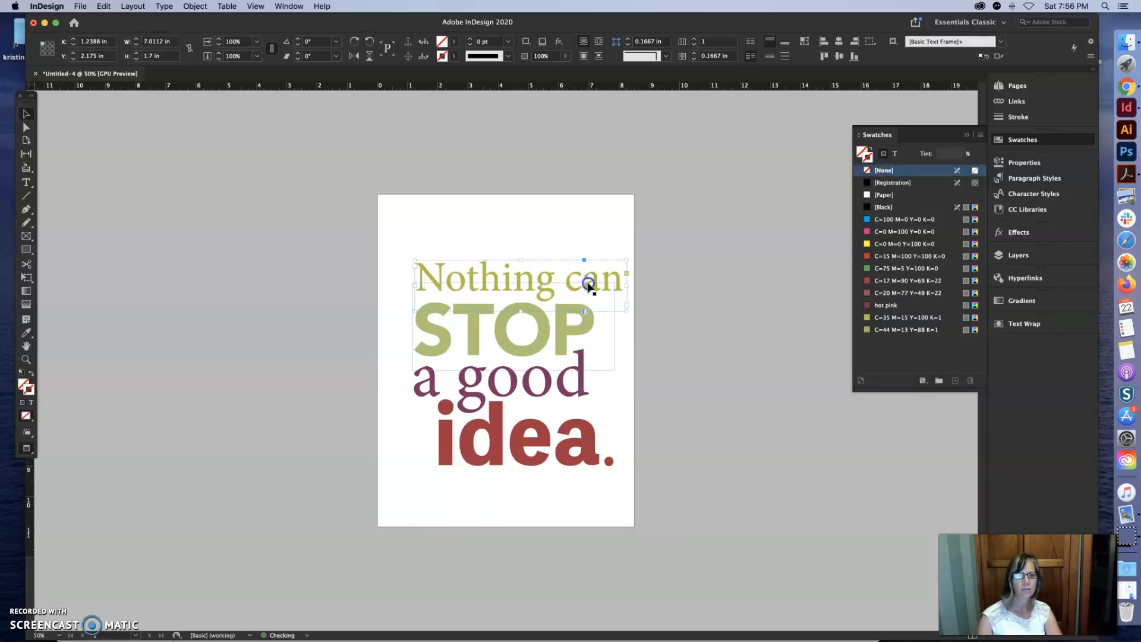
left_click(580, 322)
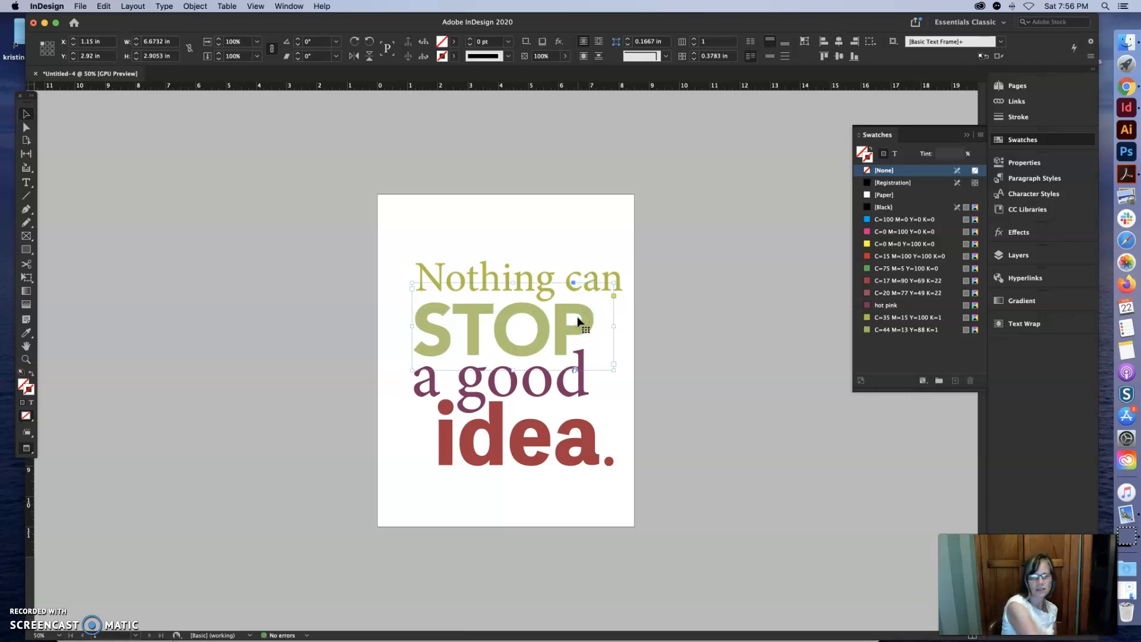
left_click(641, 438)
left_click(799, 417)
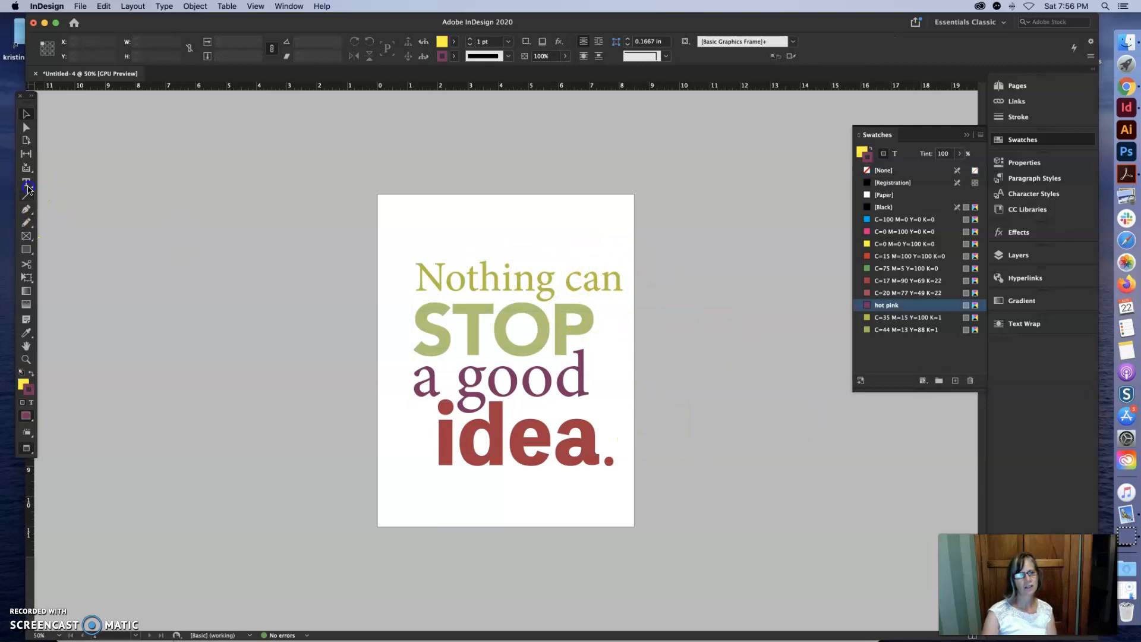
Step: Reduce the font size of "Nothing can" to 94 pt and deselect the text
left_click(26, 185)
left_click_drag(417, 273, 622, 275)
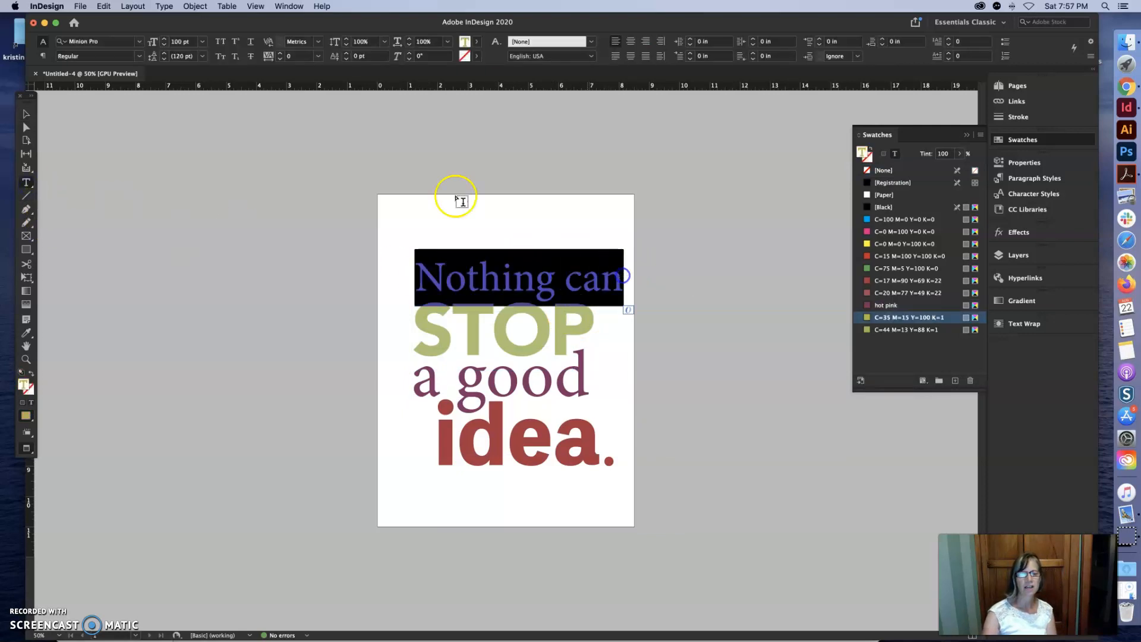
left_click(164, 47)
left_click(164, 47)
left_click(164, 47)
left_click(164, 47)
left_click(164, 47)
left_click(164, 47)
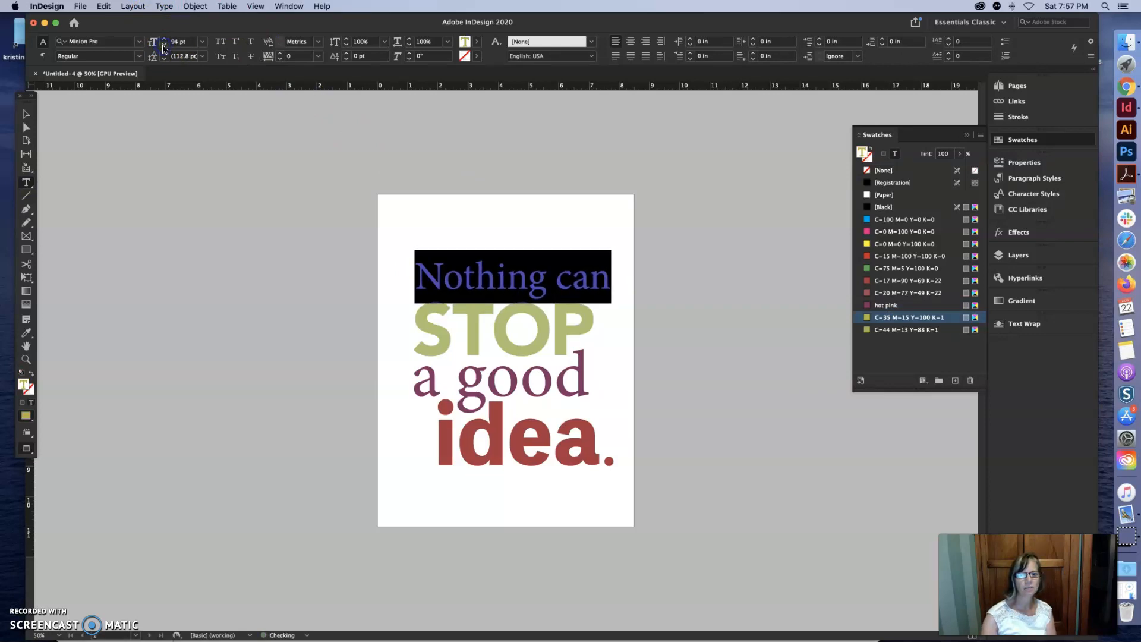
left_click(27, 114)
left_click(186, 189)
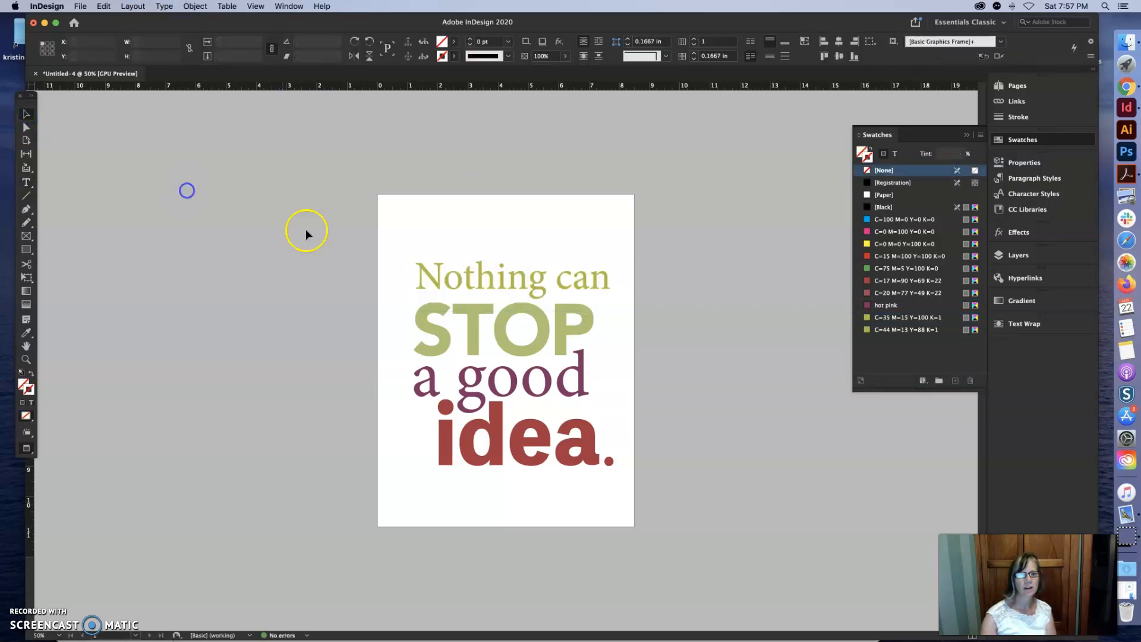
Step: Shift the "Nothing can" frame closer to STOP, to about X 1.49 in, Y 2.3 in
left_click(531, 274)
left_click_drag(533, 282, 544, 285)
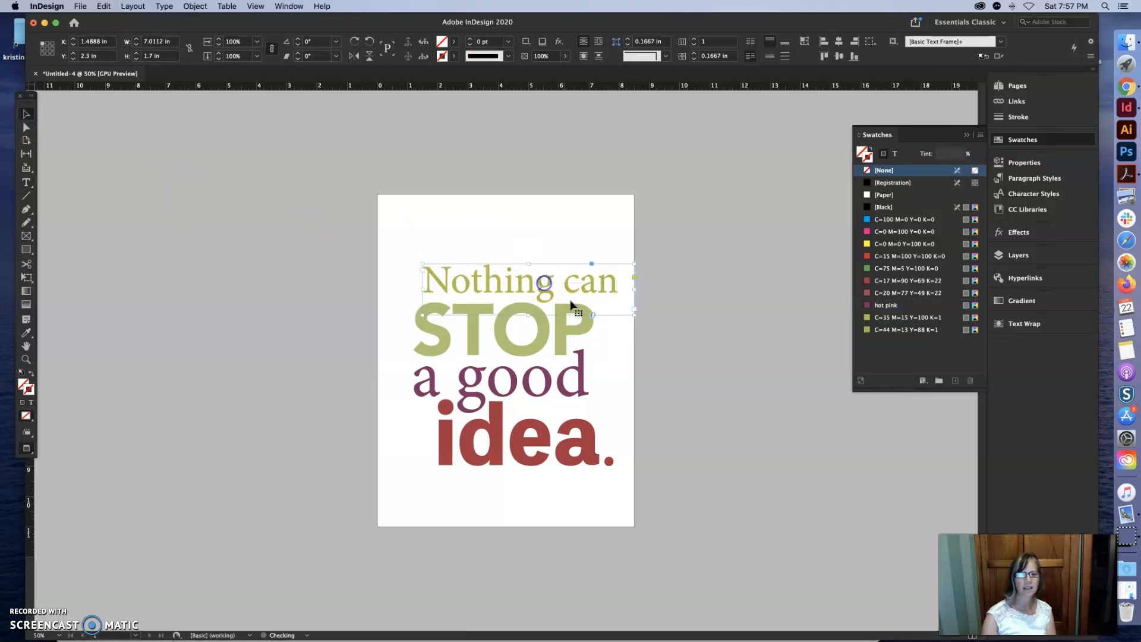
left_click(666, 377)
left_click(667, 416)
left_click(683, 496)
Step: Move all four text frames together up the page to about X 0.75 in, Y 1.88 in
left_click_drag(740, 542, 403, 247)
left_click_drag(502, 272, 500, 277)
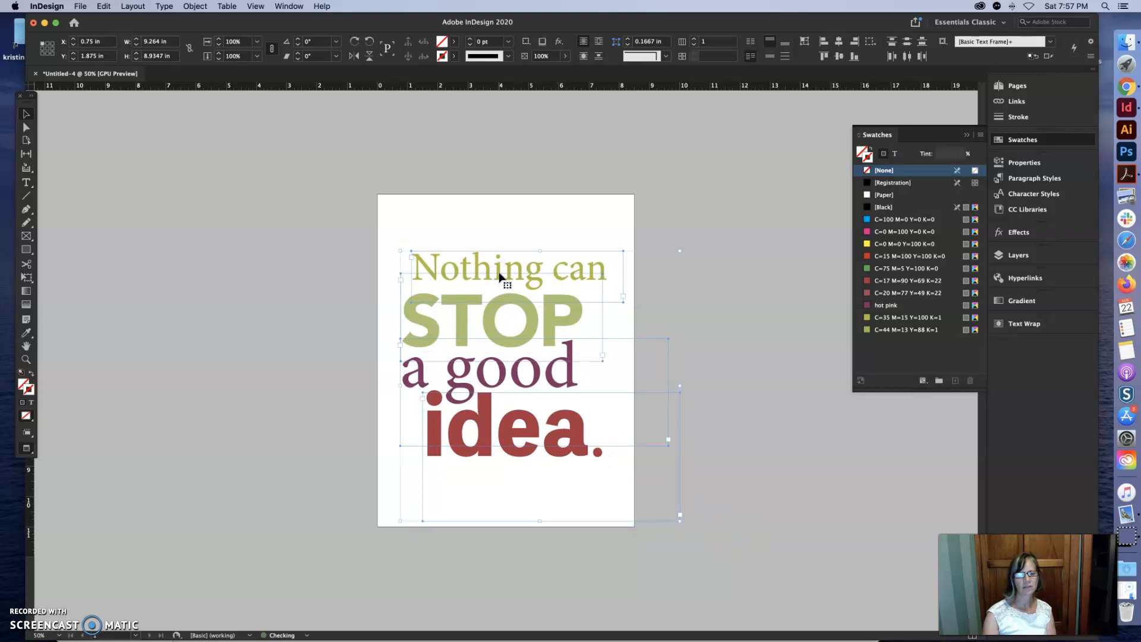
left_click(634, 228)
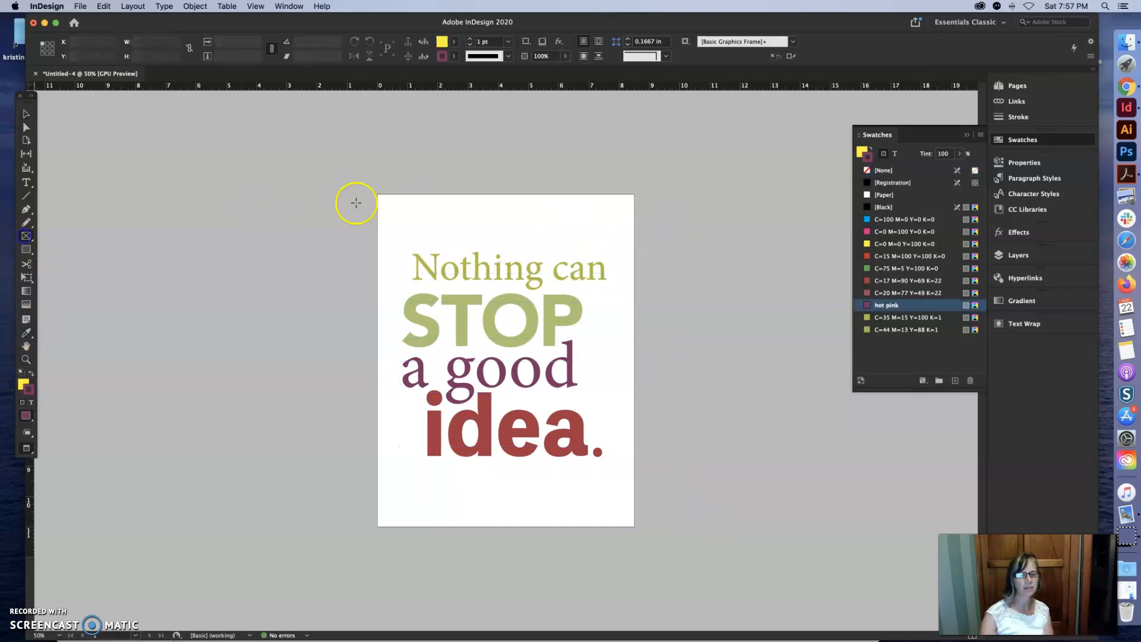
Step: Draw a rectangle frame about 5.75 by 1.5 in above "Nothing can" and fill it with hot pink, without a stroke
left_click_drag(383, 200, 557, 242)
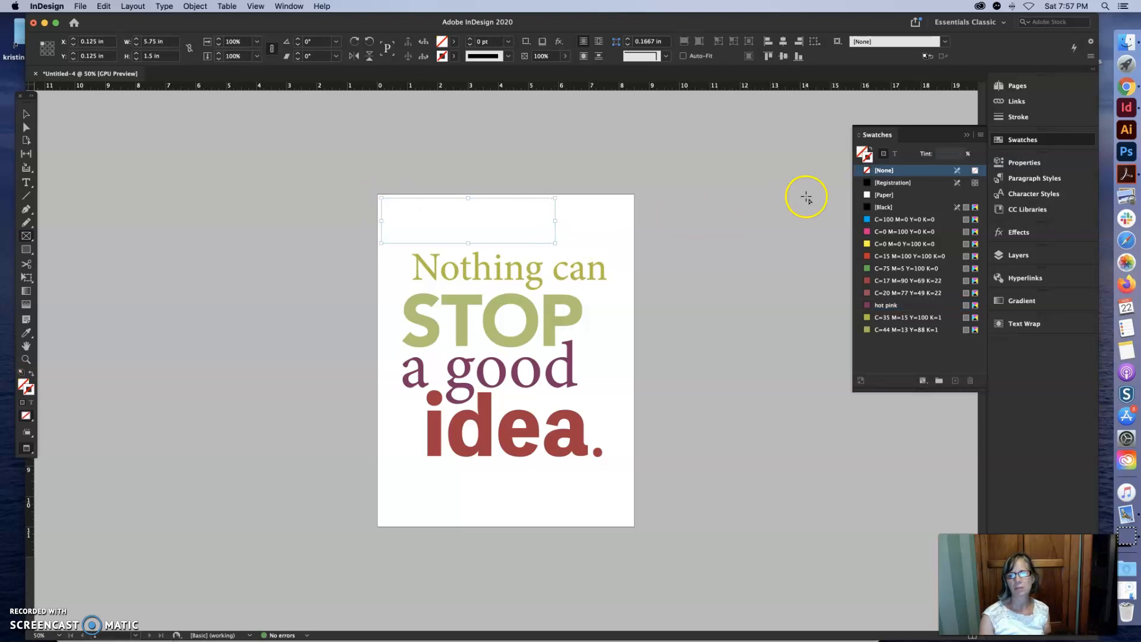
left_click(869, 307)
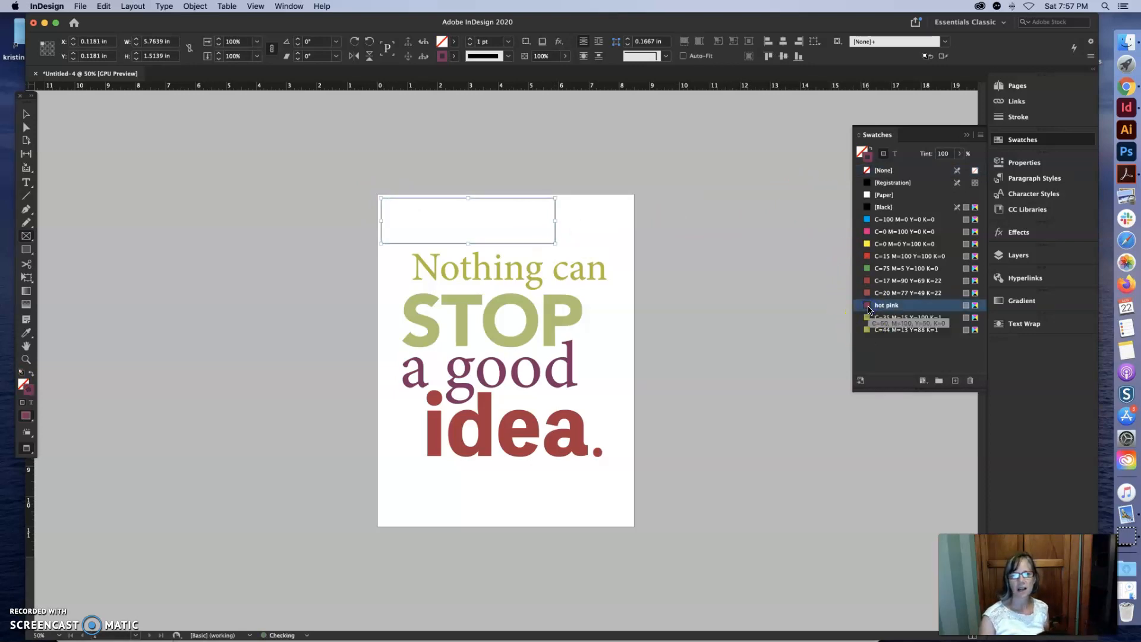
left_click(872, 151)
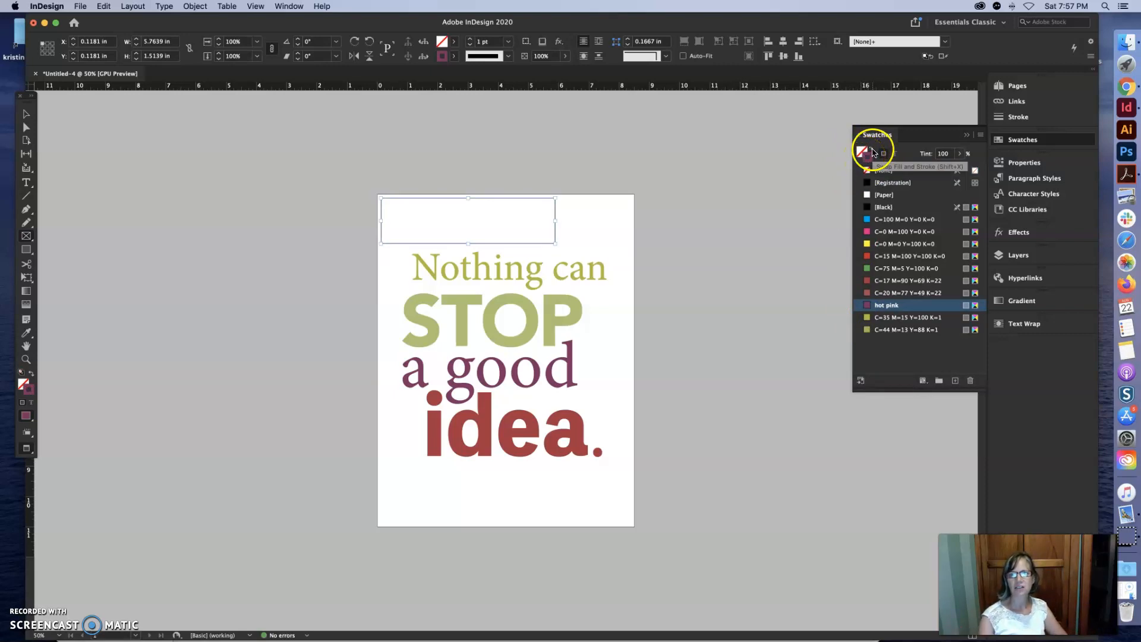
left_click(871, 152)
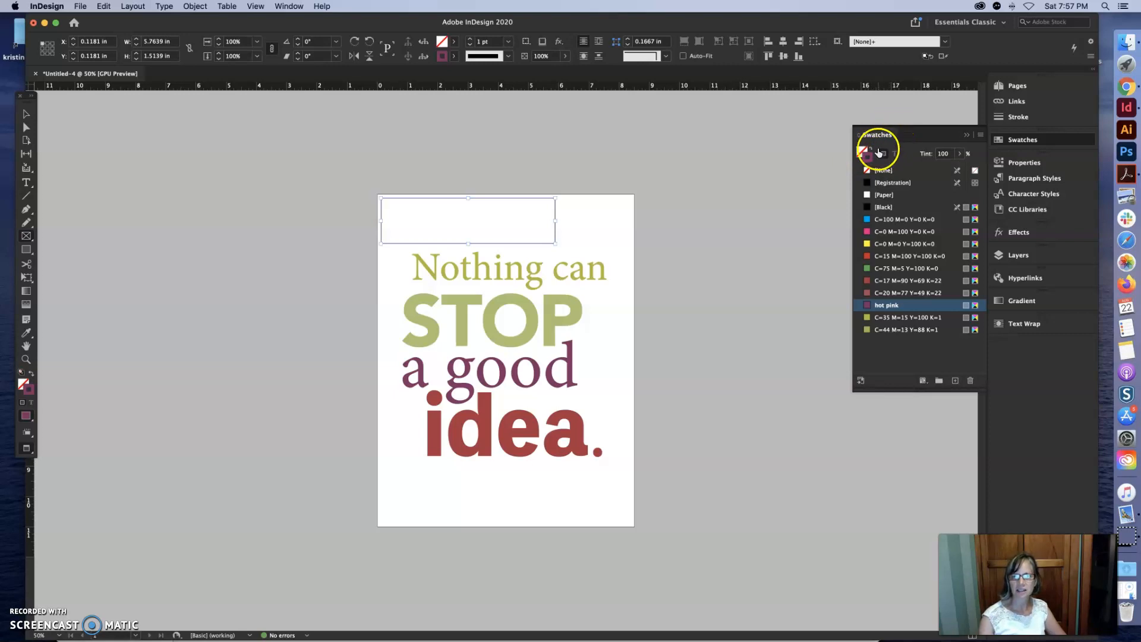
left_click(869, 150)
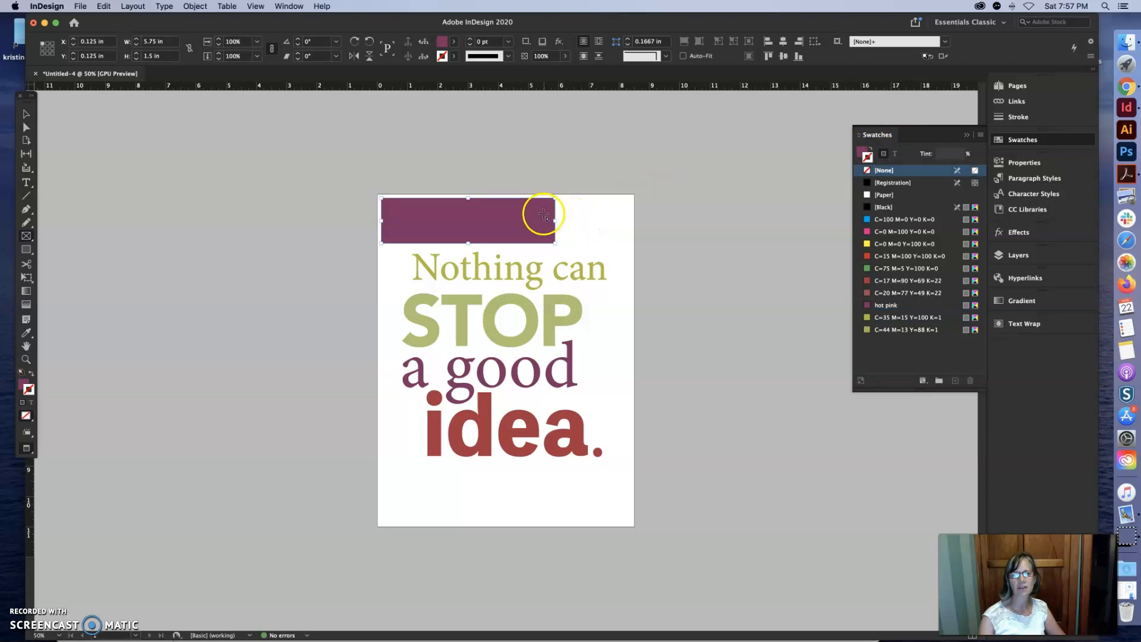
Step: Duplicate the hot pink rectangle and place the copy below "idea." at about X 0.5 in, Y 9.13 in
left_click(30, 113)
left_click(504, 224)
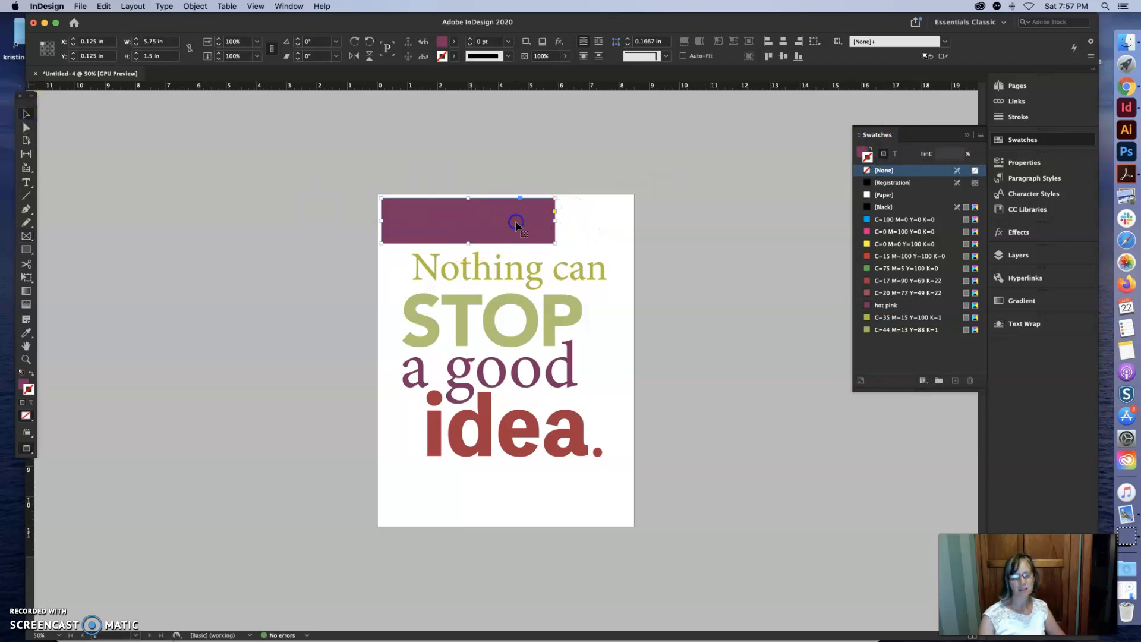
key("super+v")
left_click_drag(502, 331, 487, 487)
Step: Fill the lower rectangle with the C=44 M=13 Y=88 K=1 swatch and set its stroke to None
left_click(886, 330)
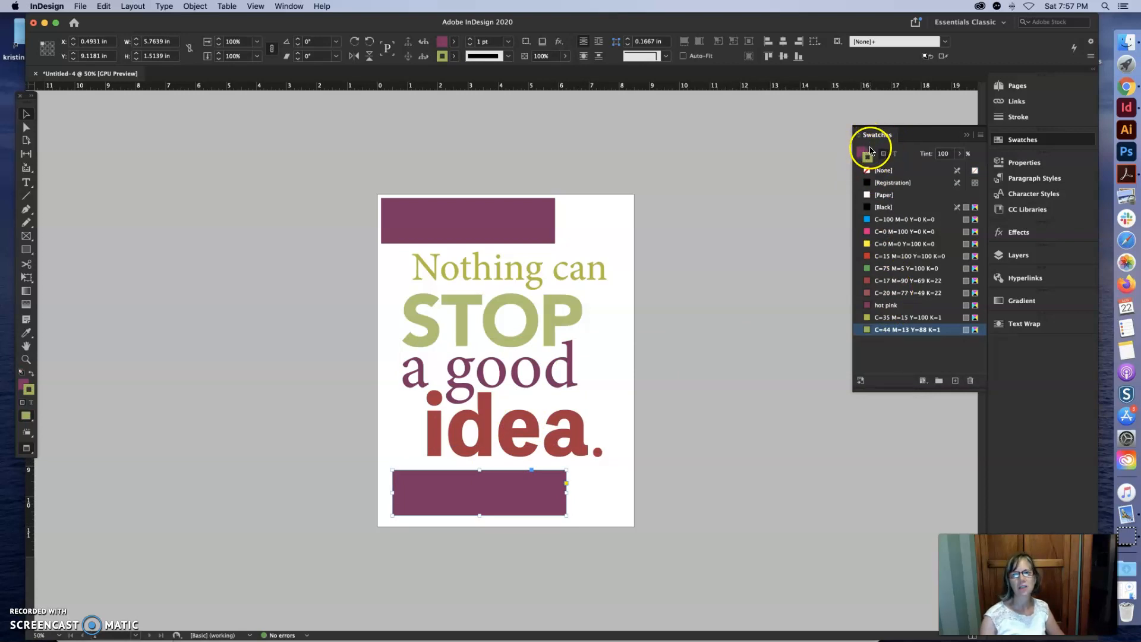
left_click(870, 149)
left_click(868, 173)
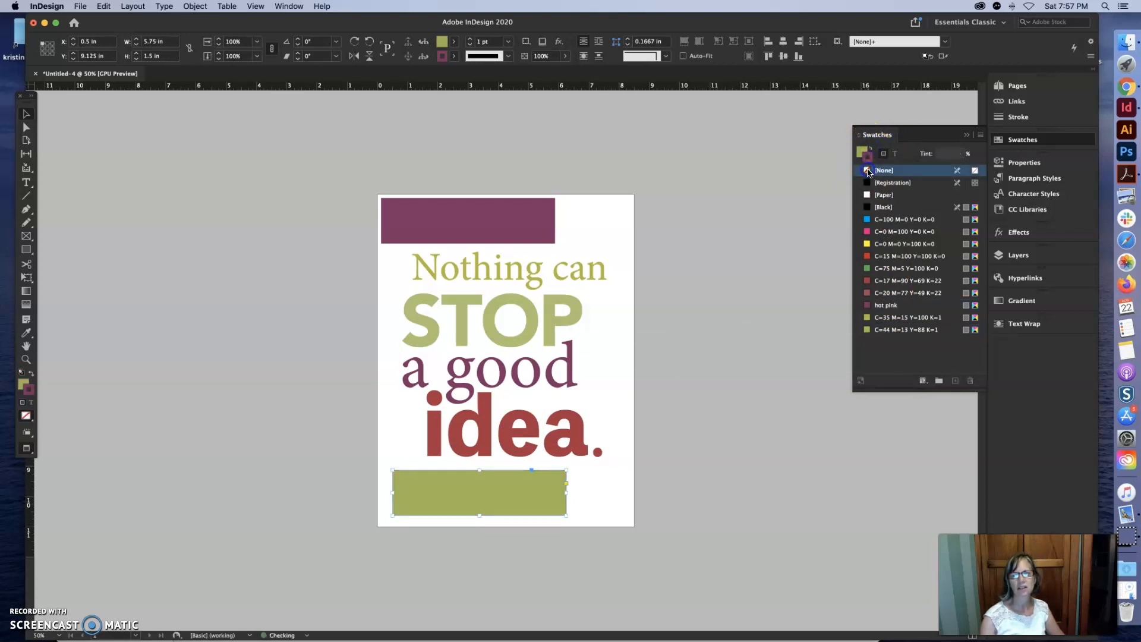
left_click(861, 151)
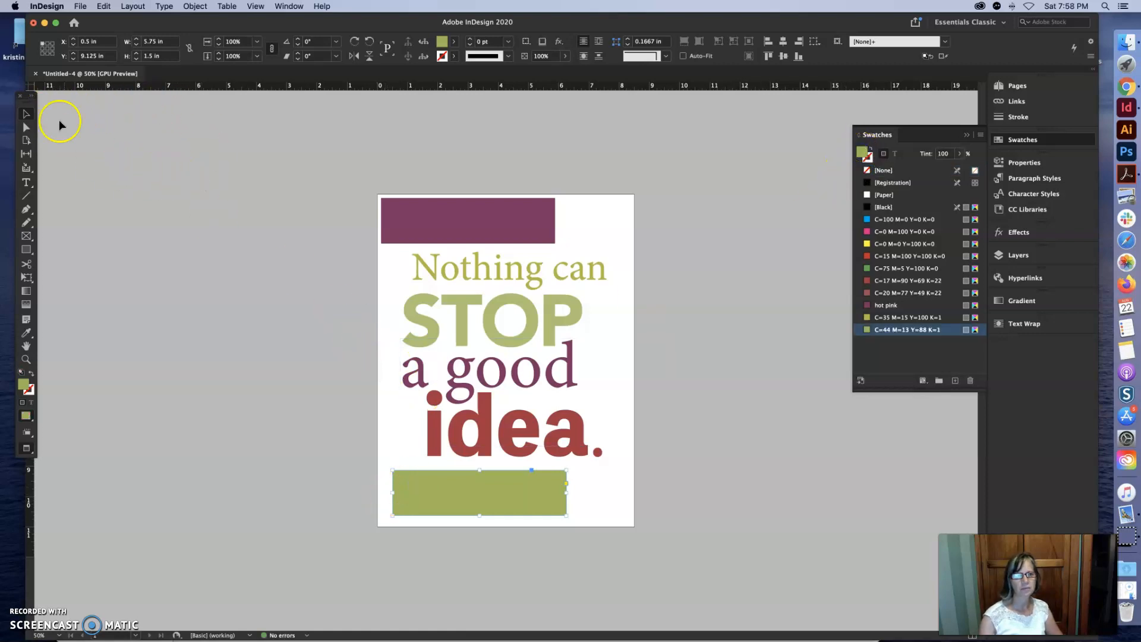
Step: Move the lower green rectangle to X 0.25 in and reshape a duplicate into a vertical bar beside "idea.", rising from the rectangle
left_click(254, 303)
left_click_drag(486, 484, 477, 484)
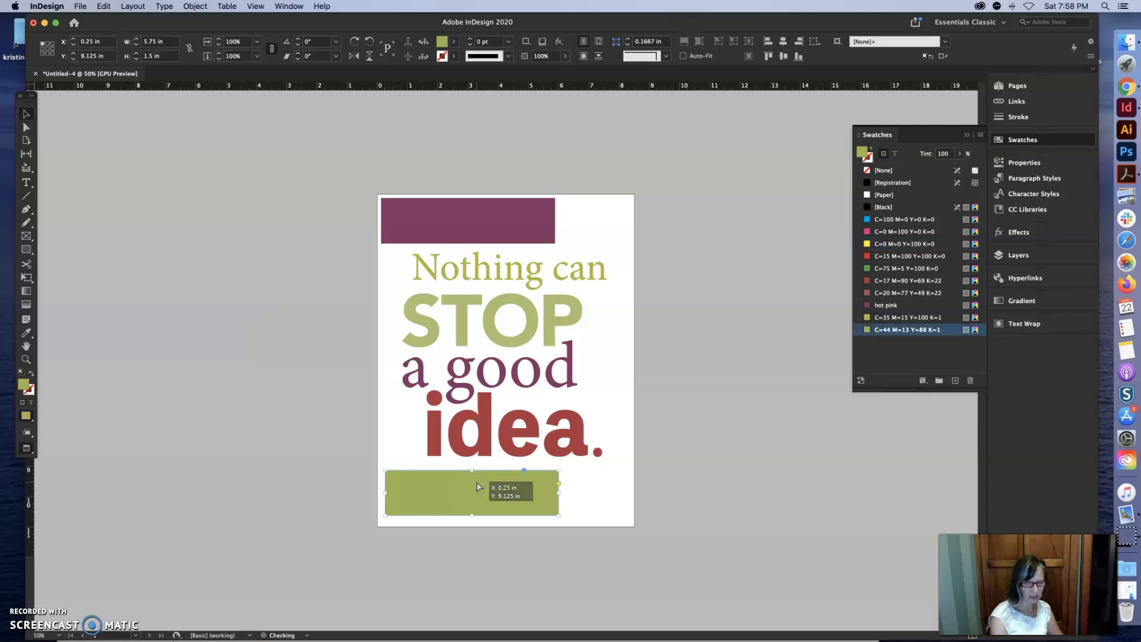
key("super+v")
left_click_drag(505, 381, 490, 457)
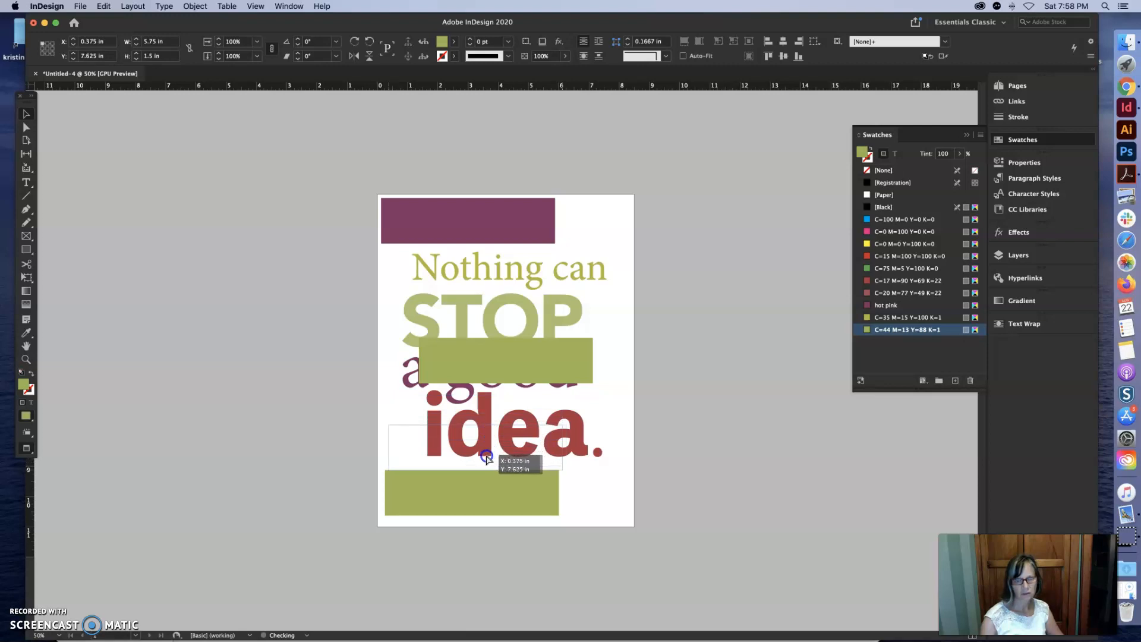
left_click_drag(486, 457, 484, 456)
left_click_drag(555, 450, 403, 406)
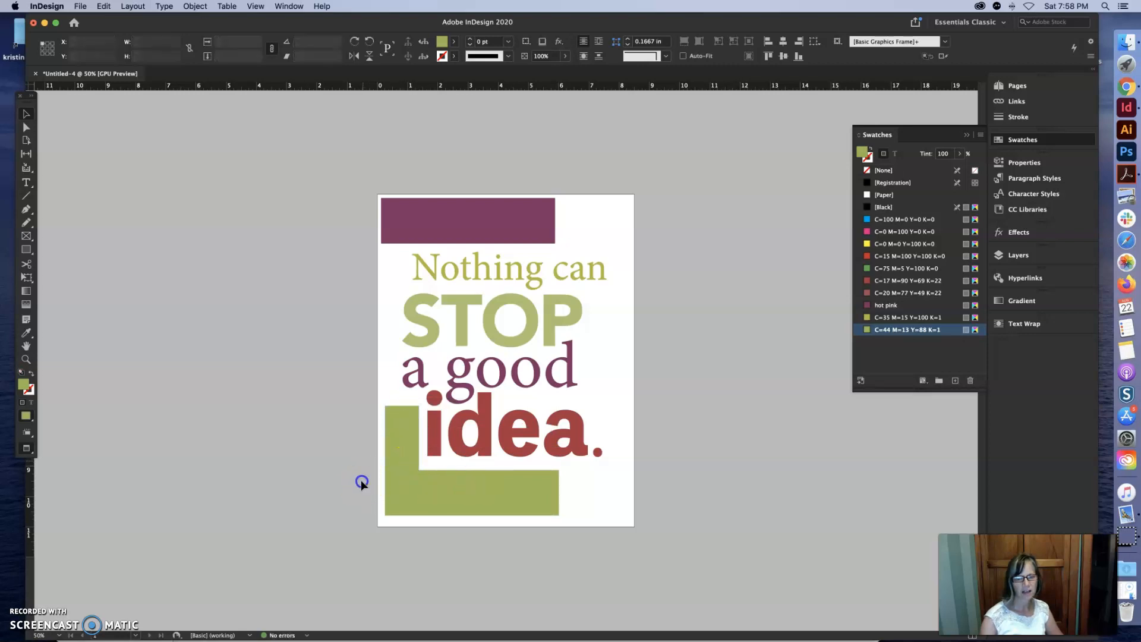
Step: Duplicate the hot pink rectangle and reshape the copy into a narrow vertical bar beside the ends of "STOP" and "a good"
left_click(508, 237)
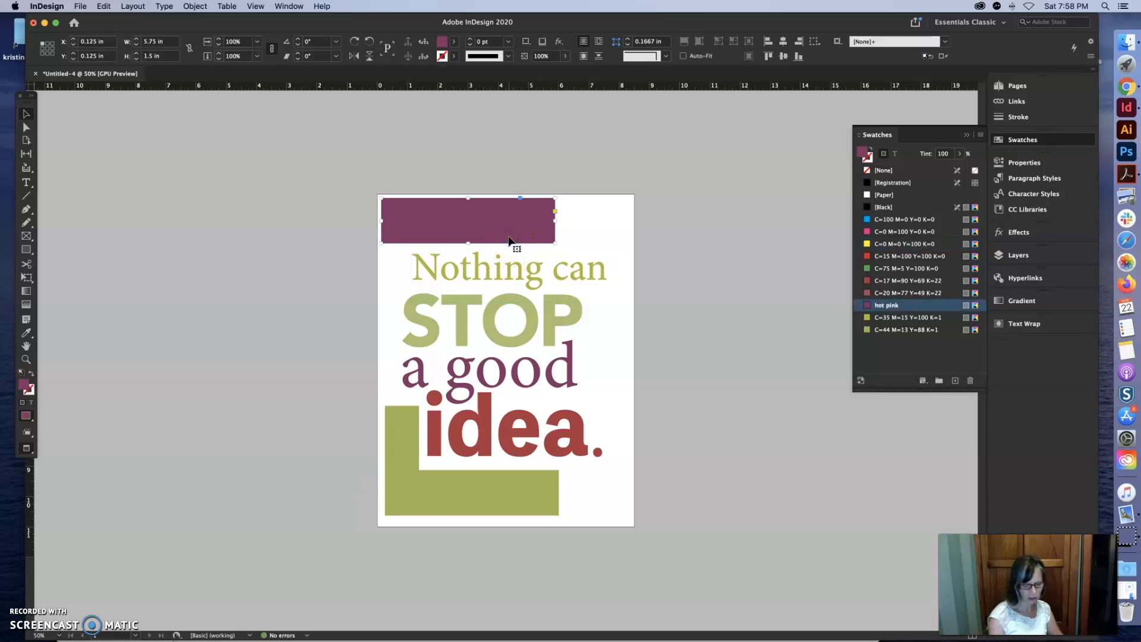
key("super+v")
left_click(561, 351)
left_click_drag(581, 364, 619, 316)
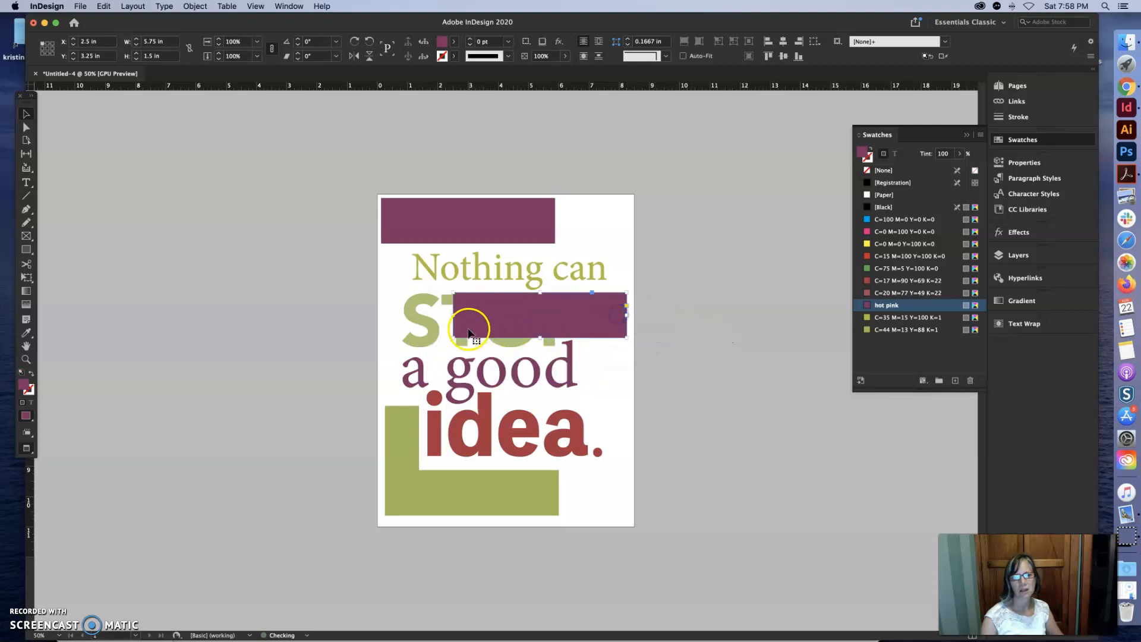
left_click_drag(486, 342, 581, 384)
key("super+z")
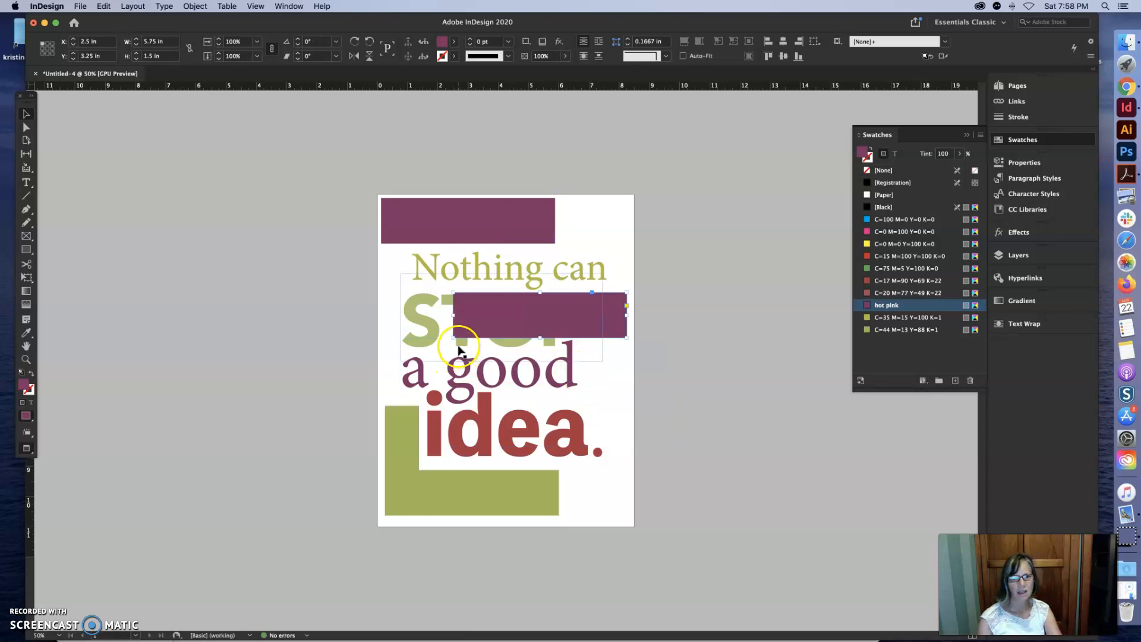
left_click_drag(454, 340, 590, 403)
left_click(689, 401)
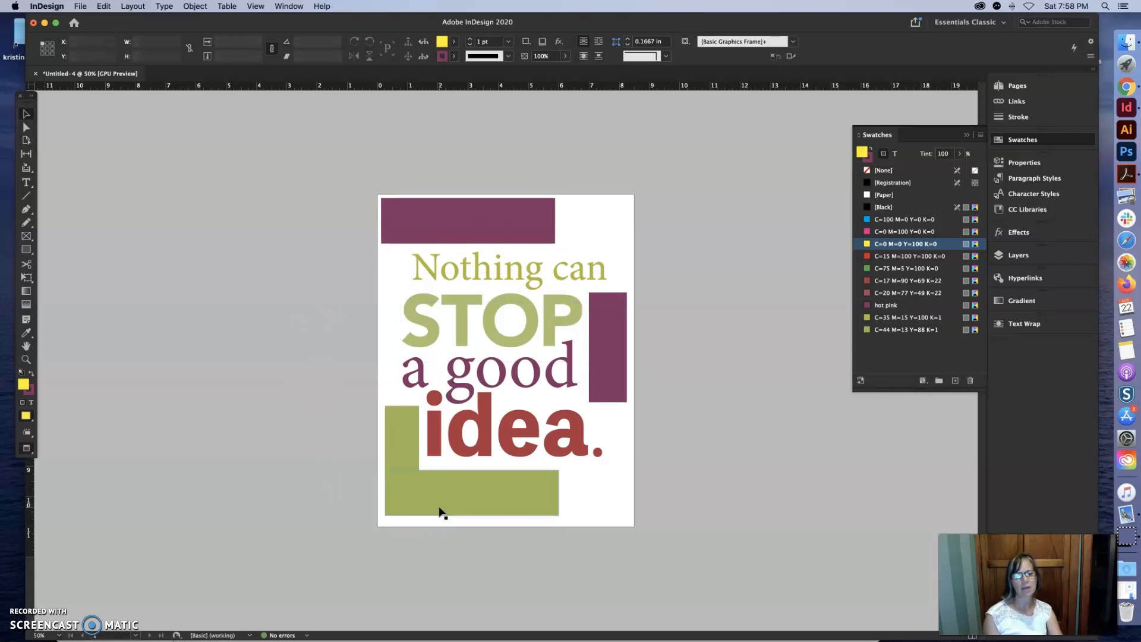
Step: Delete the period after "idea"
left_click(26, 181)
left_click_drag(596, 432, 605, 448)
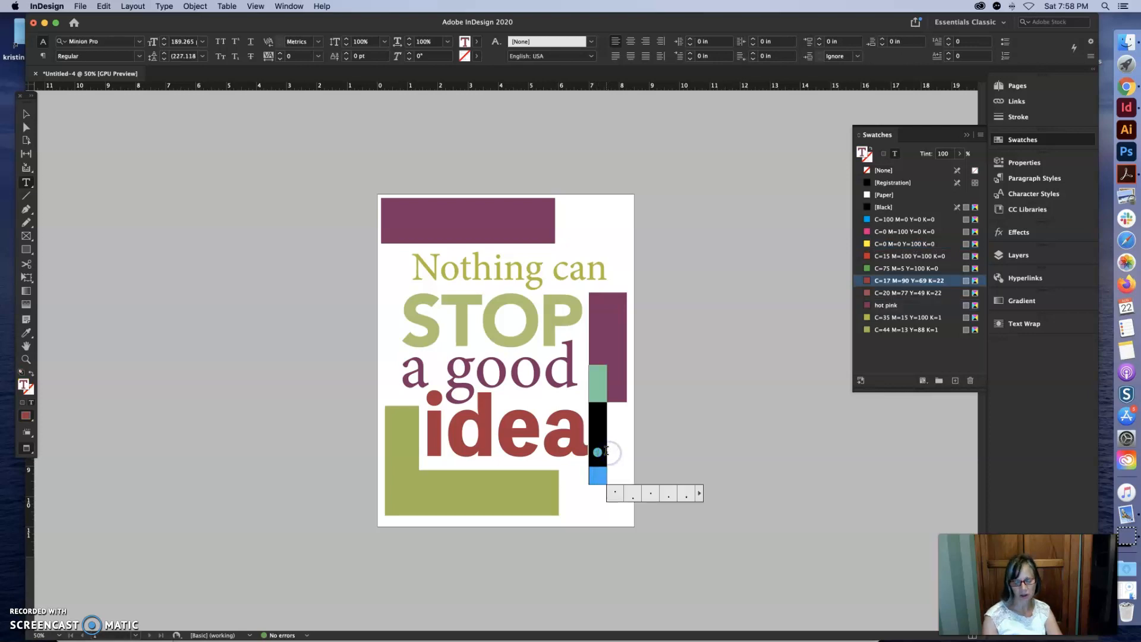
key("BackSpace")
Step: Delete all the hot pink and green rectangles from the poster, leaving only the text frames
left_click(26, 114)
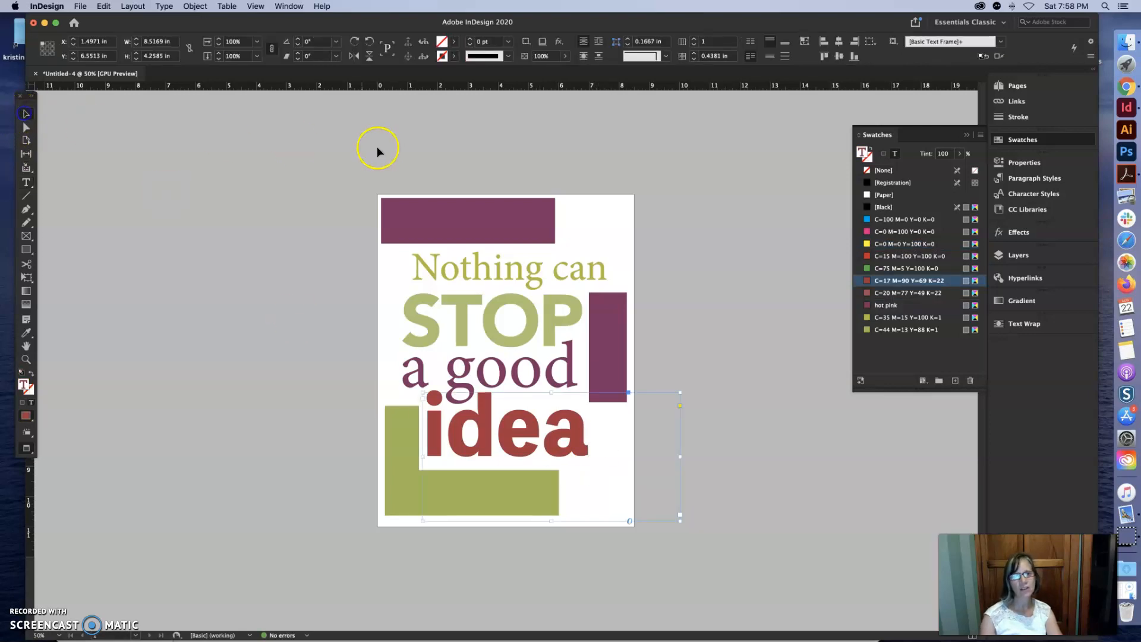
left_click(410, 205)
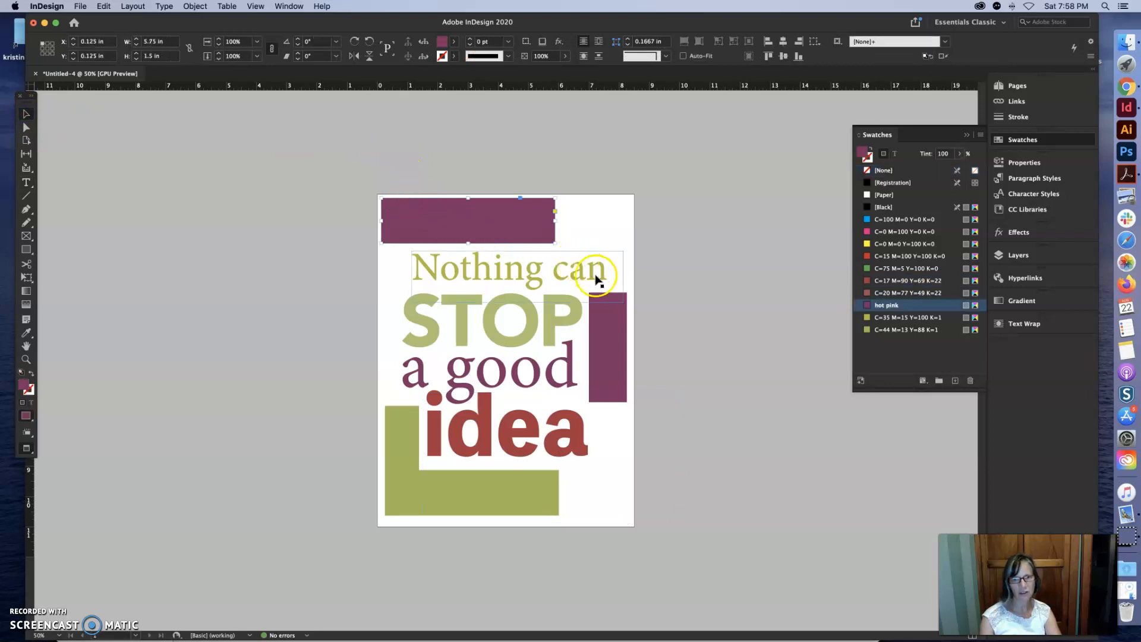
left_click(618, 312, "shift")
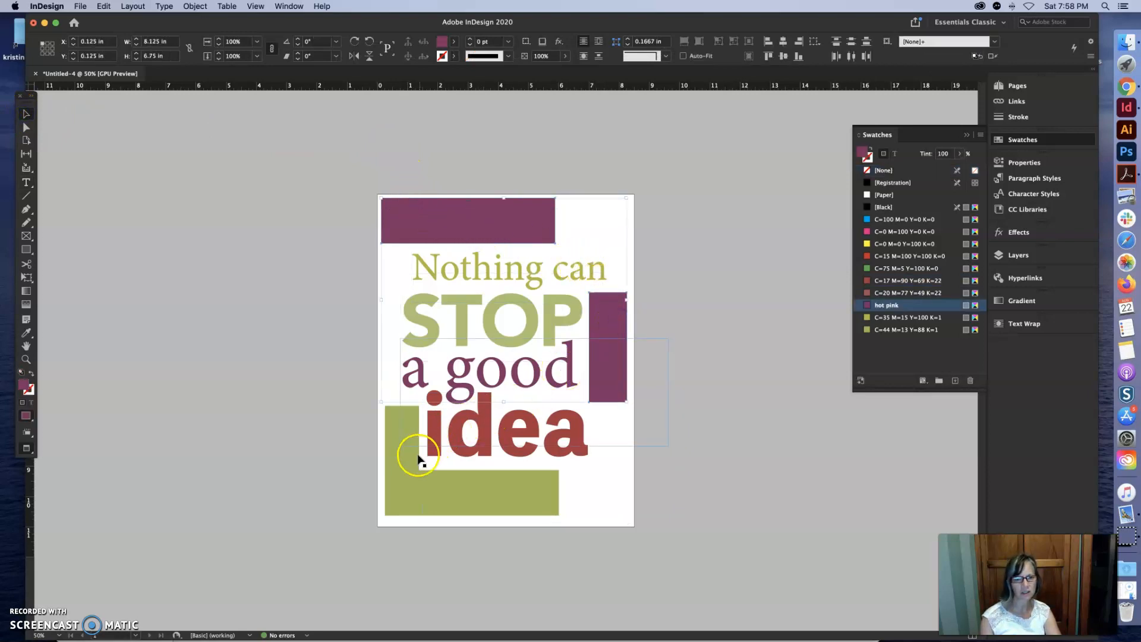
left_click(432, 492, "shift")
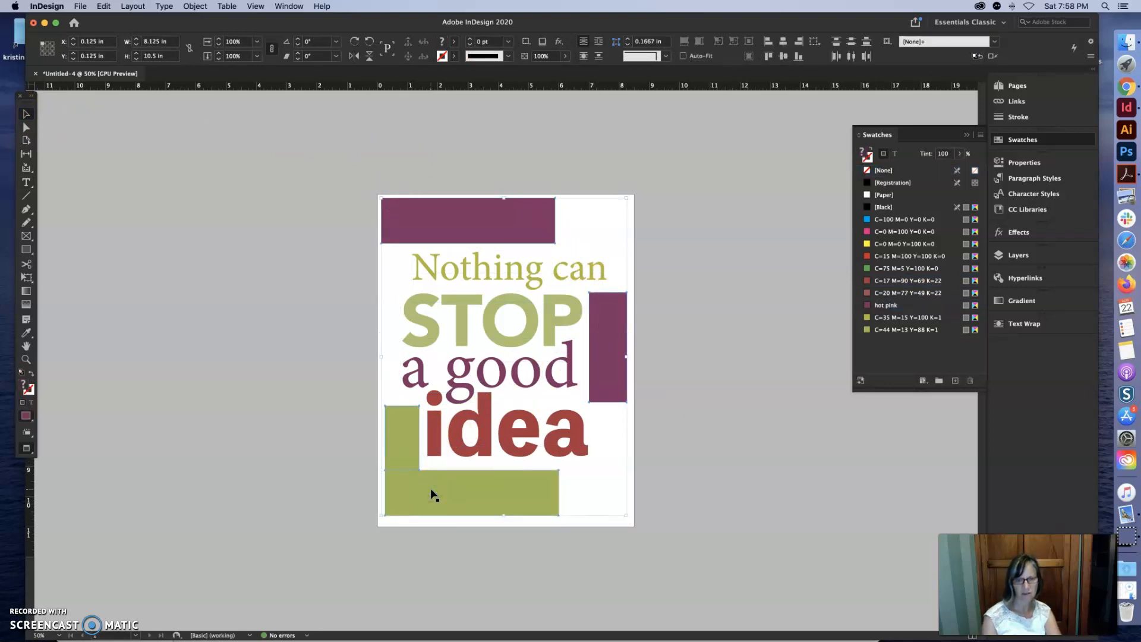
key("Delete")
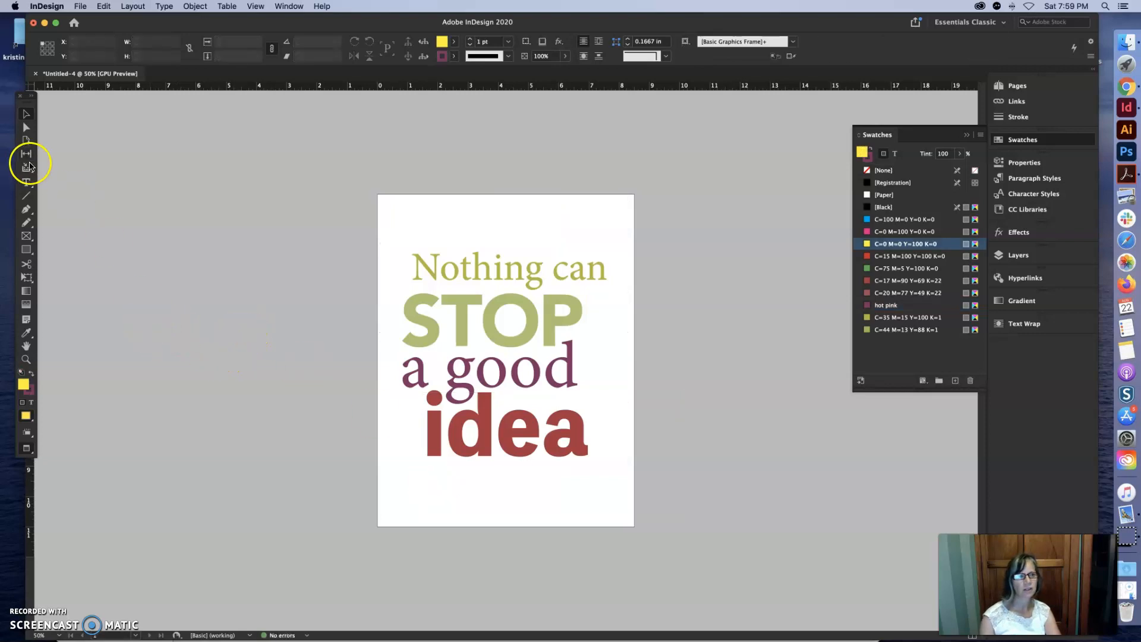
Step: Add a straight double quotation mark in a new text frame above "Nothing can" and copy that line's text formatting onto it with the Eyedropper
left_click(26, 182)
left_click_drag(395, 204, 445, 228)
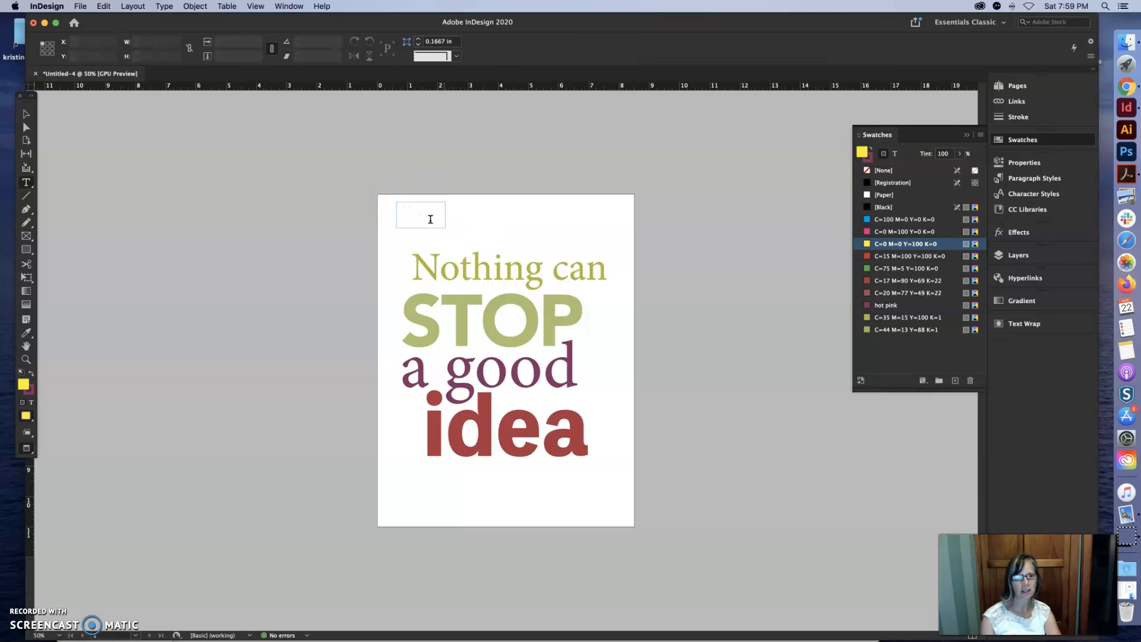
left_click(420, 215)
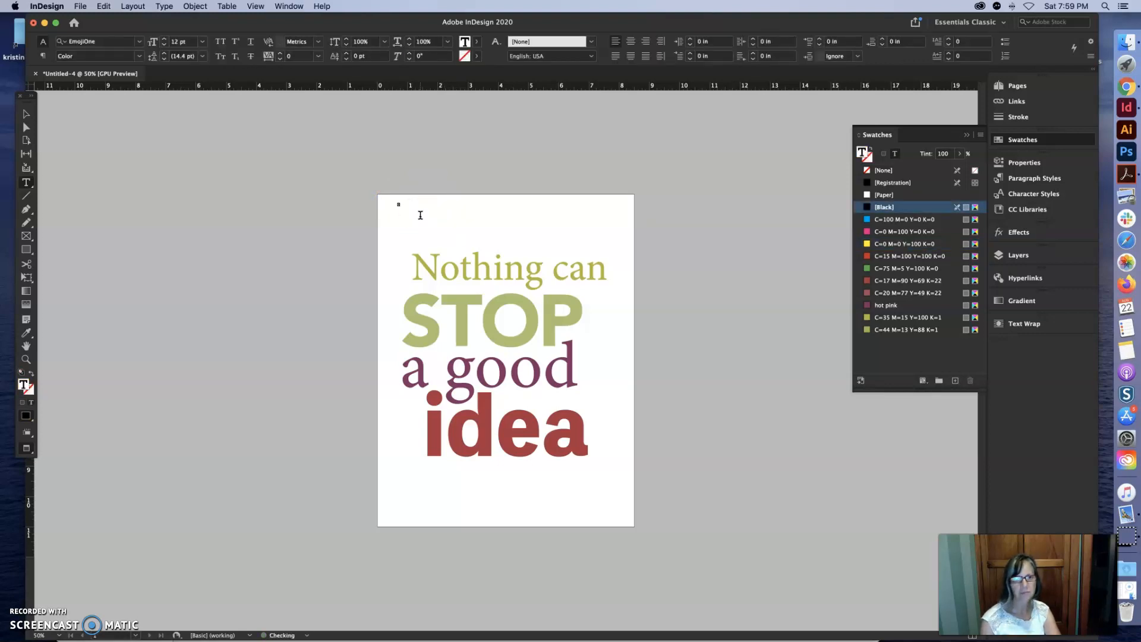
left_click(400, 208)
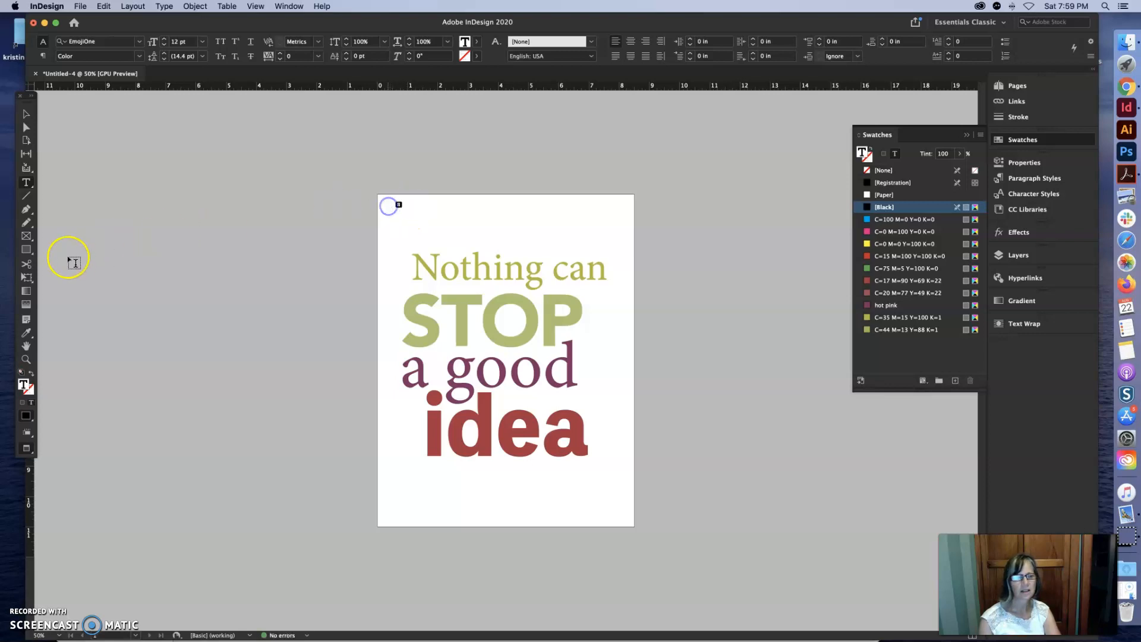
left_click(26, 334)
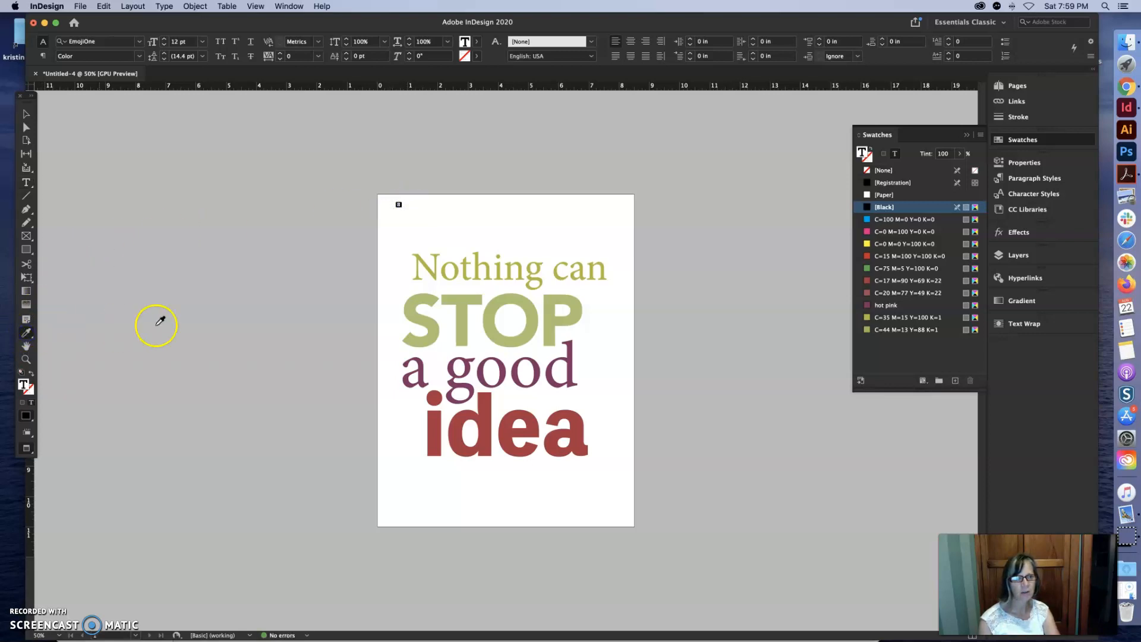
left_click(466, 272)
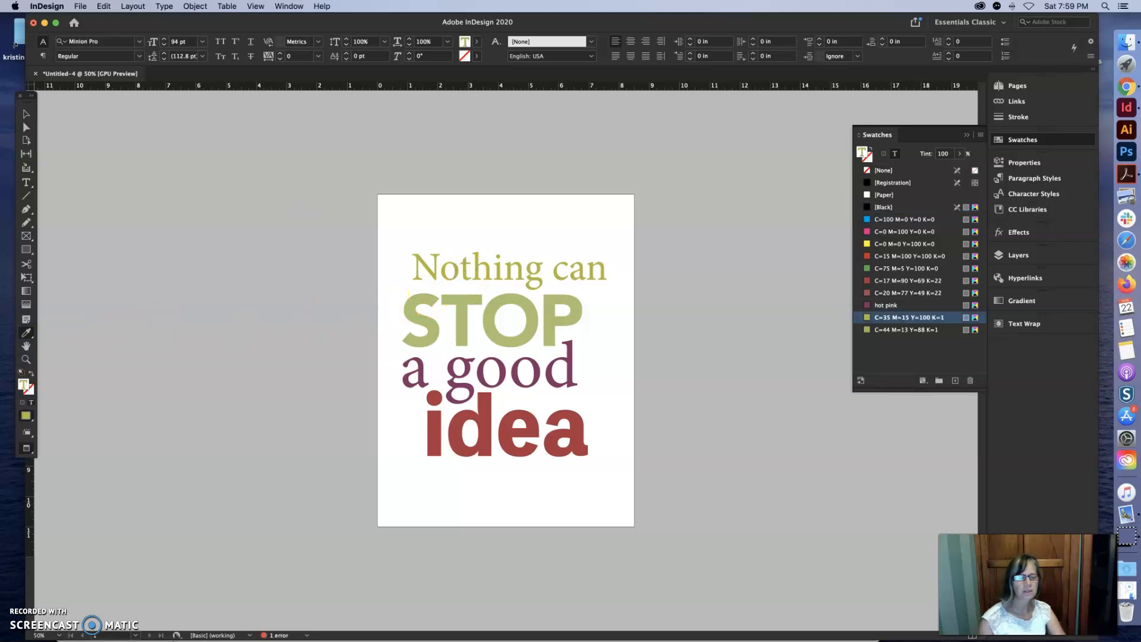
Step: Enlarge the quotation mark's frame to about 2.63 by 1.38 in and place it at X 0.5625 in, Y 1.5625 in
left_click(27, 113)
left_click_drag(446, 227, 415, 260)
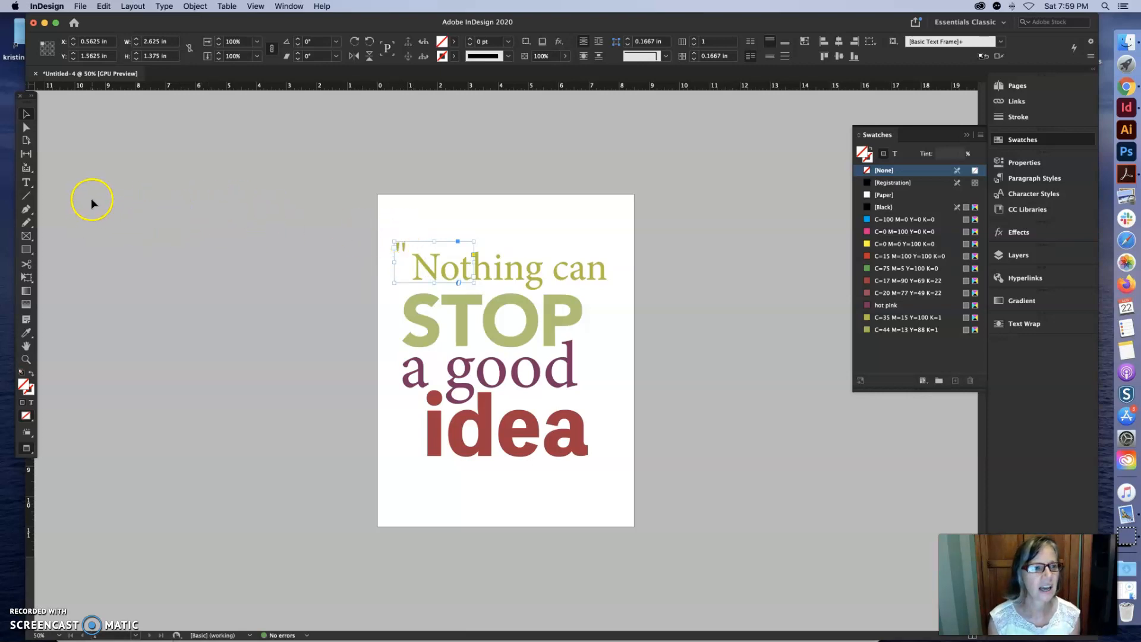
left_click(25, 116)
left_click(375, 182)
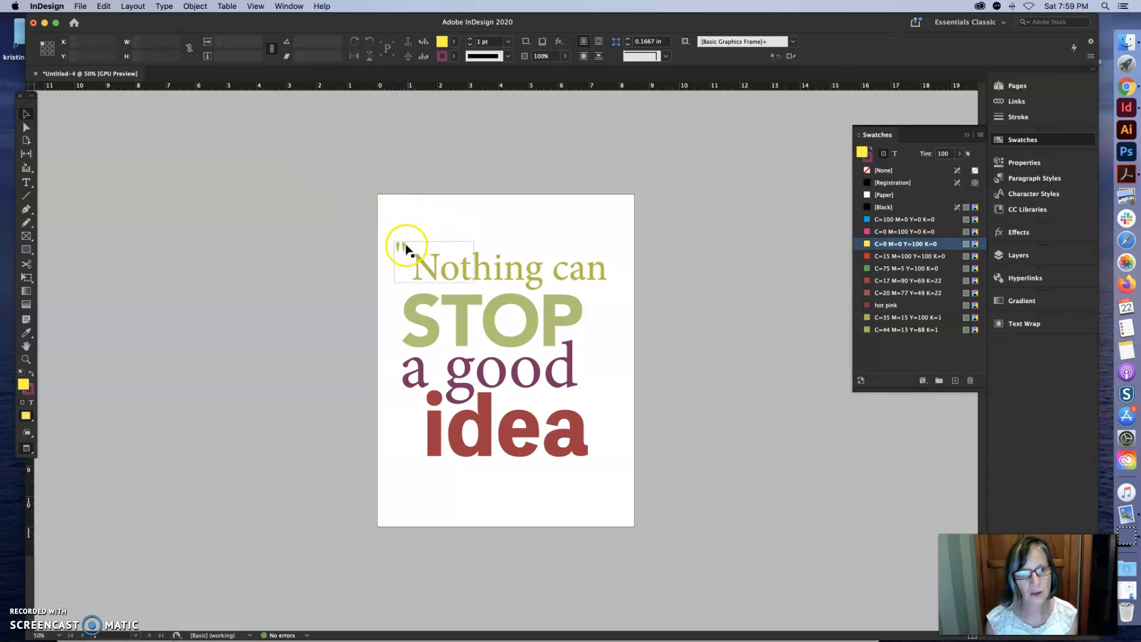
Step: Resize the quotation mark's frame to about 2.13 by 1.38 in and move it up to X 0.25 in, Y 0.75 in
left_click(468, 266)
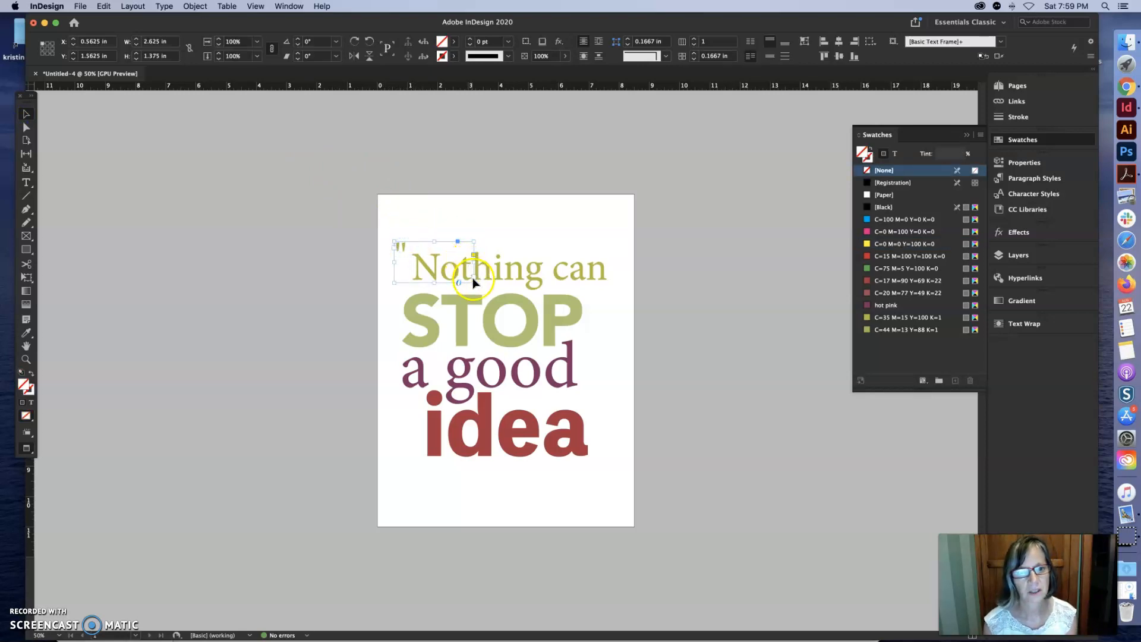
mouse_move(473, 283)
left_mouse_down()
mouse_move(430, 275)
mouse_move(408, 250)
mouse_move(409, 259)
left_mouse_up()
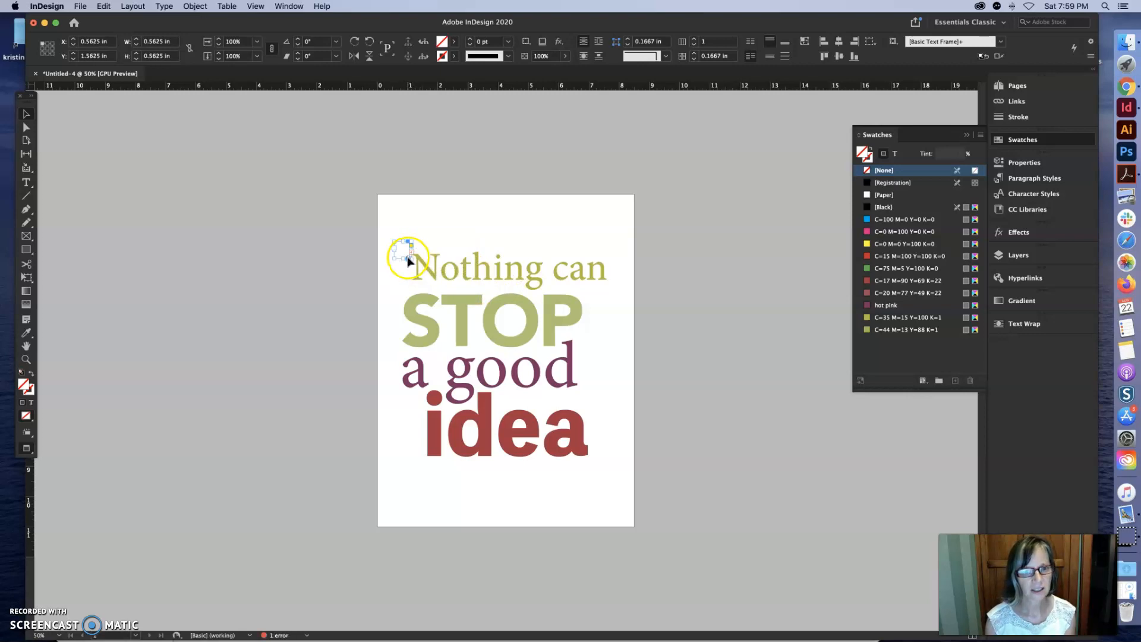
left_click(410, 259)
left_click_drag(394, 241, 449, 237)
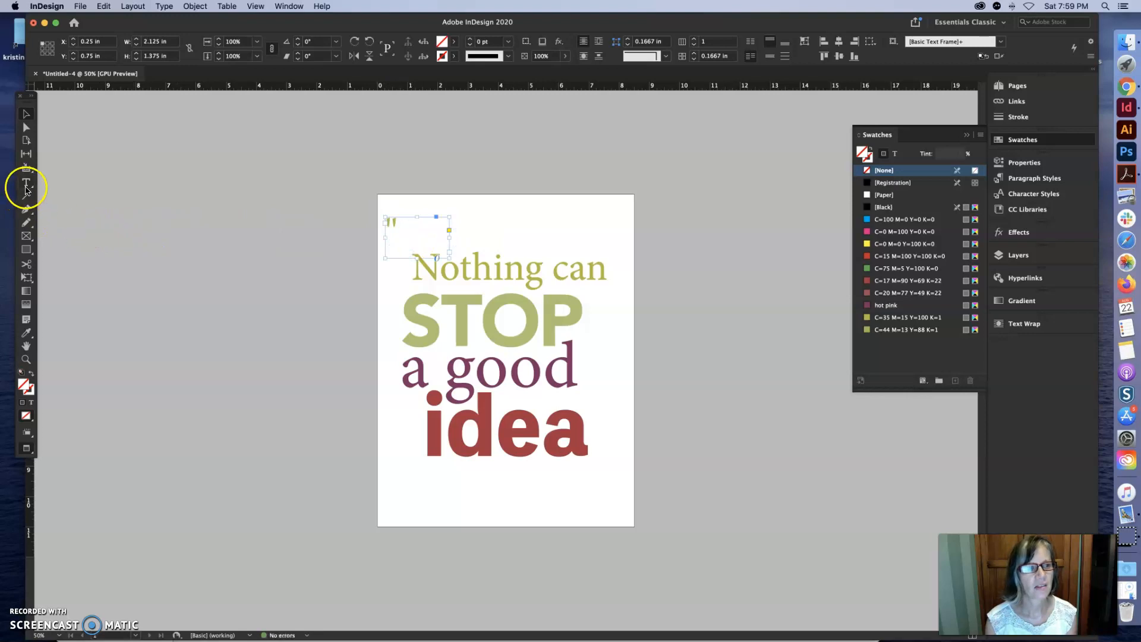
Step: Add a curly single, an opening double, a closing double and another curly single quotation mark after the straight one
left_click(396, 221)
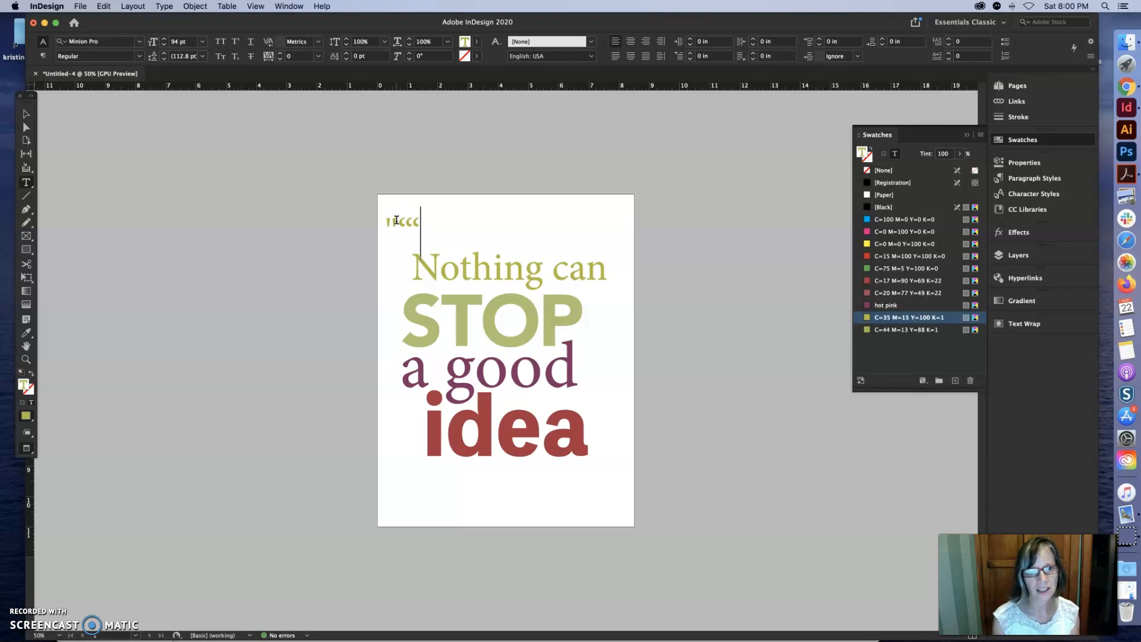
key("super+equal")
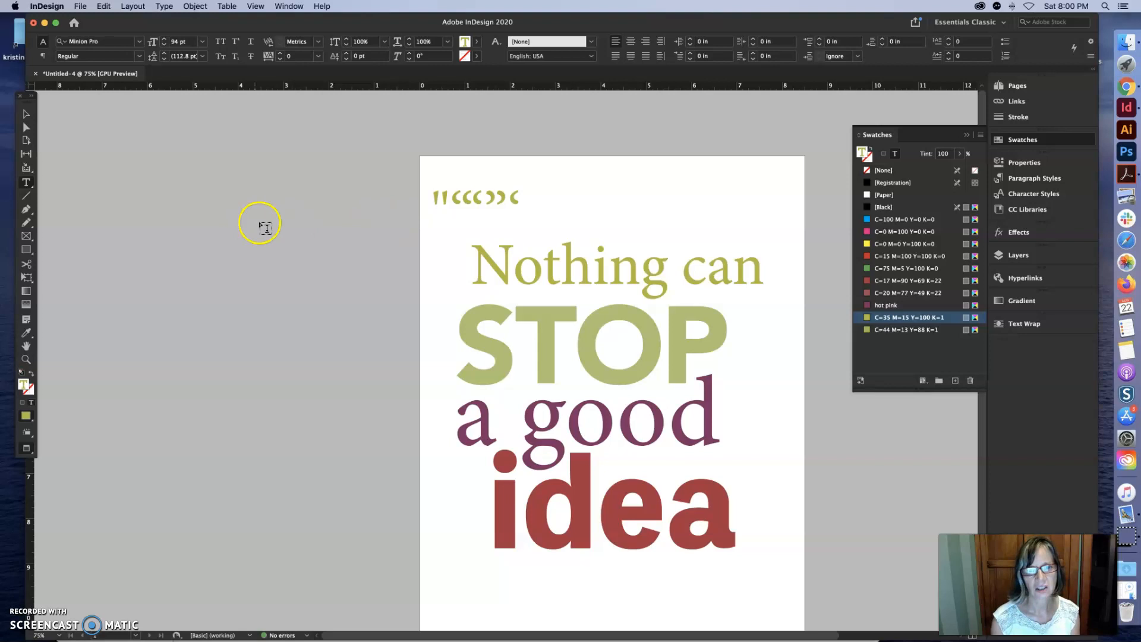
left_click(26, 114)
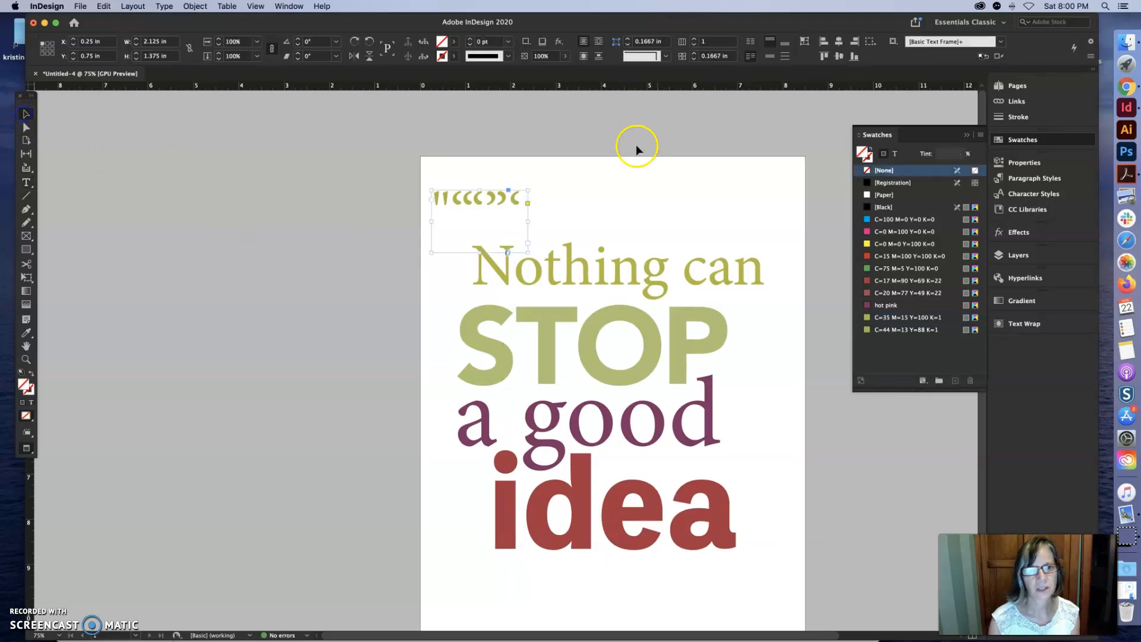
Step: Insert space after the straight quotation mark and widen the text frame to about 6.13 in to fit all the marks
left_click(26, 183)
left_click(450, 195)
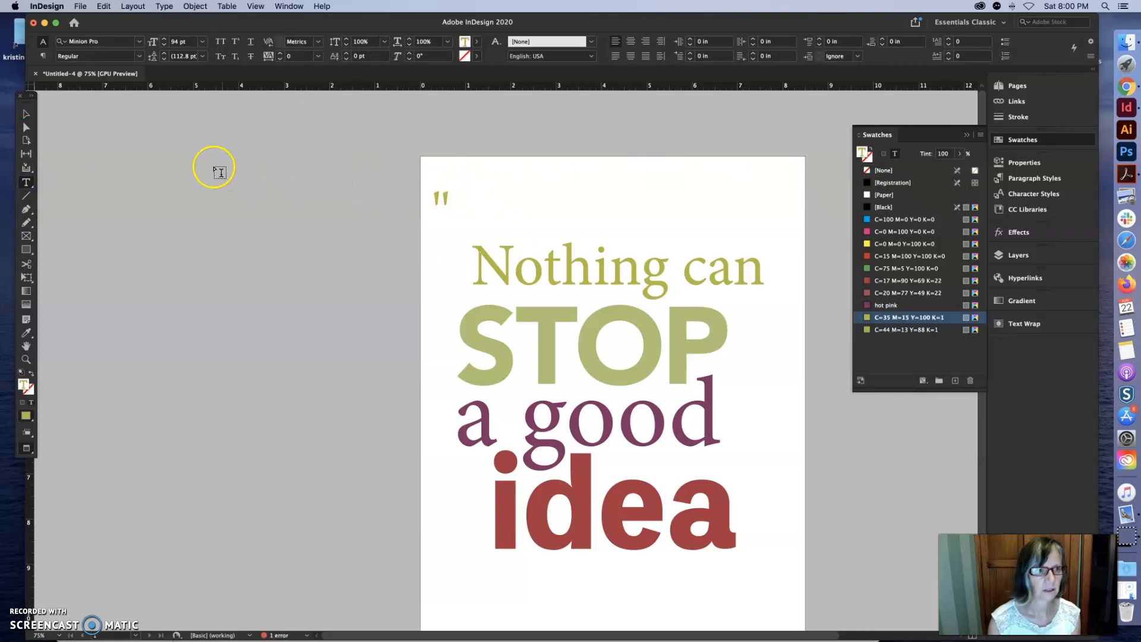
left_click(26, 113)
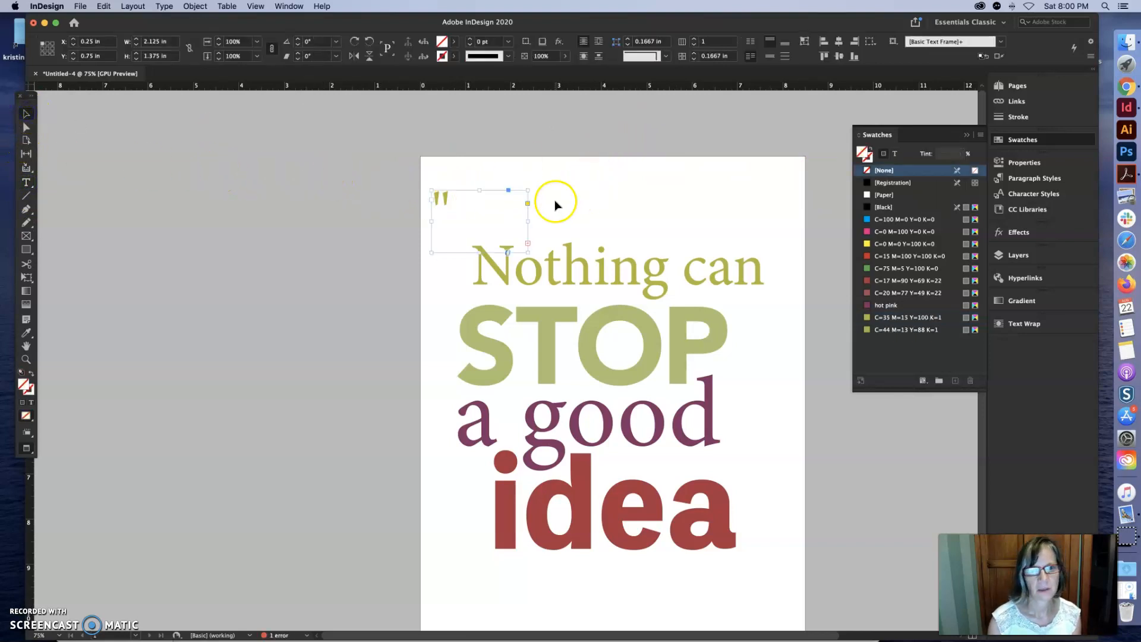
left_click_drag(528, 221, 709, 220)
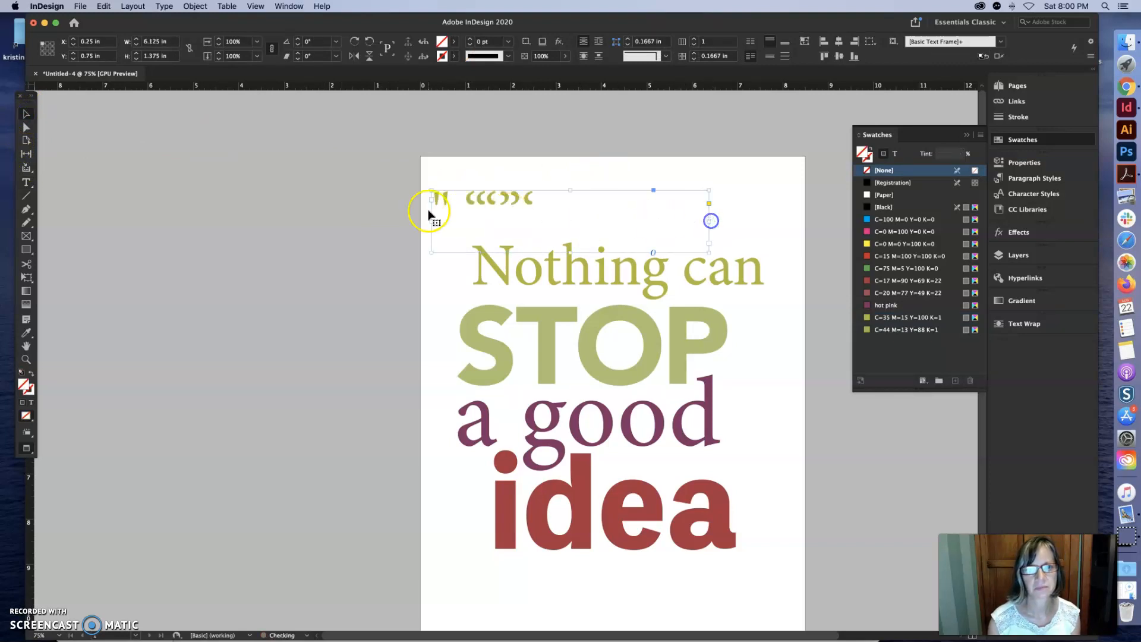
Step: Separate the curly single and double quotation marks with spaces and highlight the opening and closing double marks in turn
left_click(22, 190)
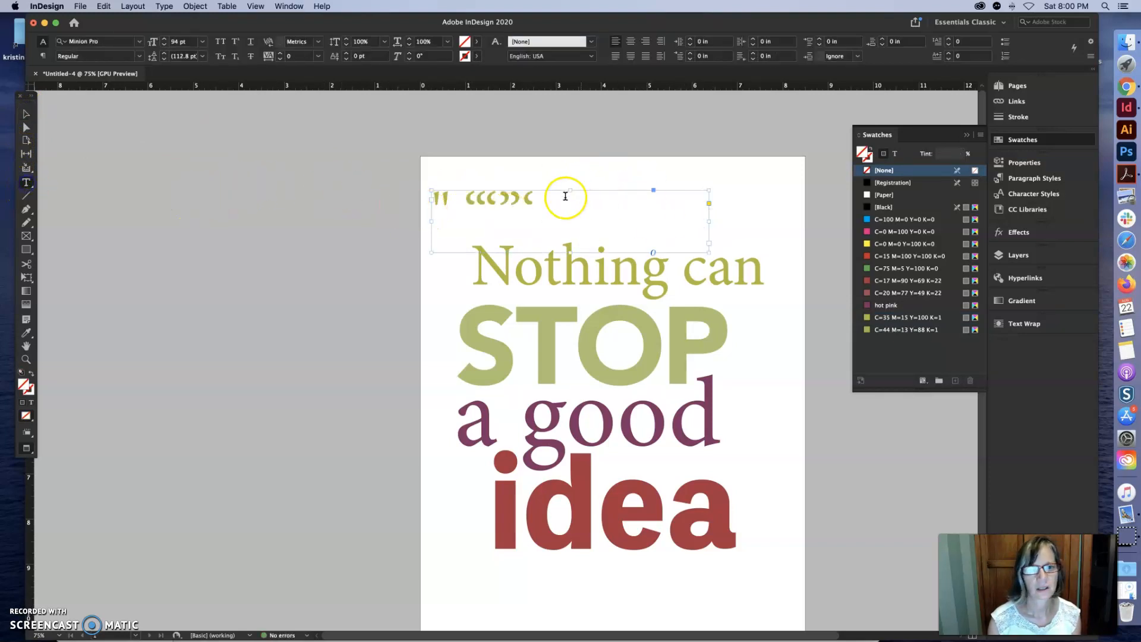
left_click(520, 197)
left_click(509, 196)
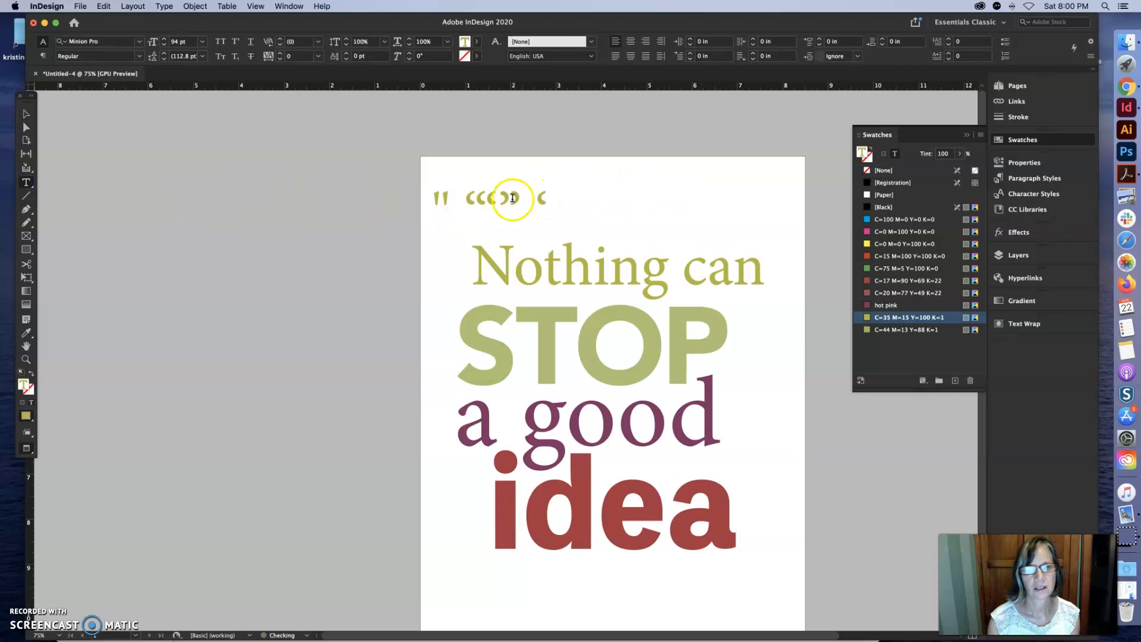
left_click(501, 198)
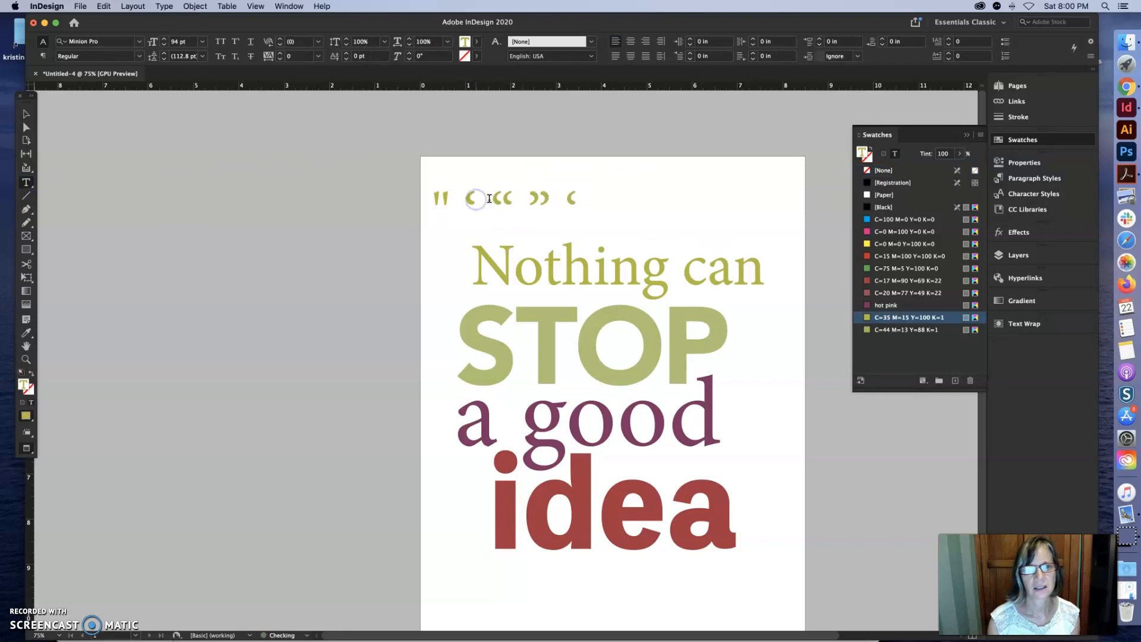
double_click(500, 199)
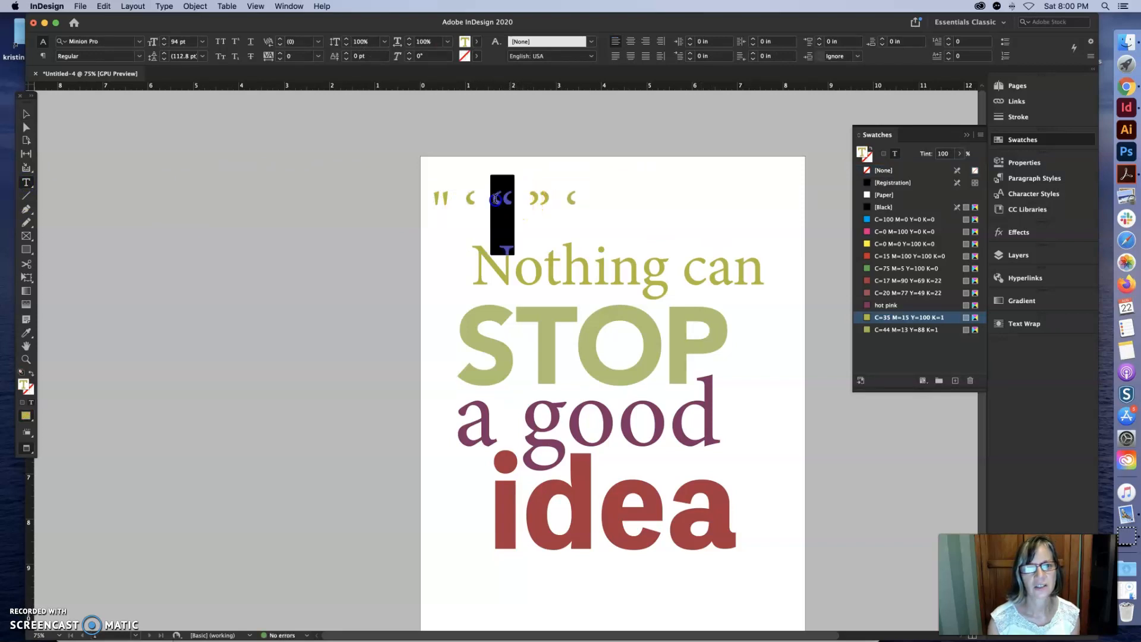
double_click(537, 198)
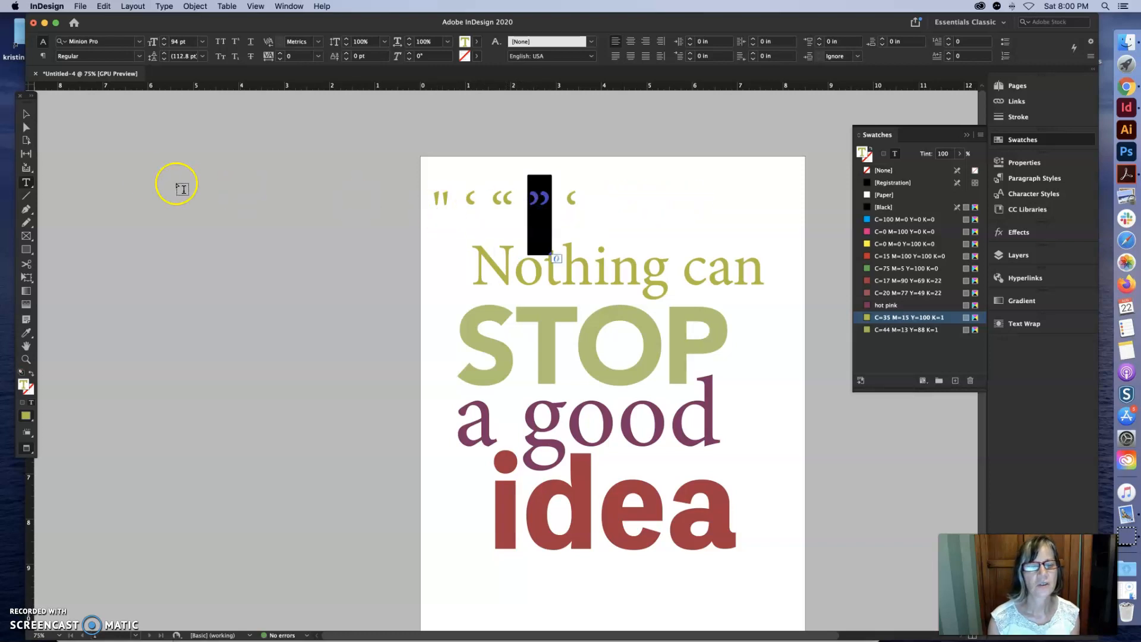
Step: Duplicate the quotation marks' text frame and place the copy at about X 2.94 in, Y 1.13 in
left_click(26, 114)
left_click(509, 198)
left_click_drag(509, 198, 624, 217)
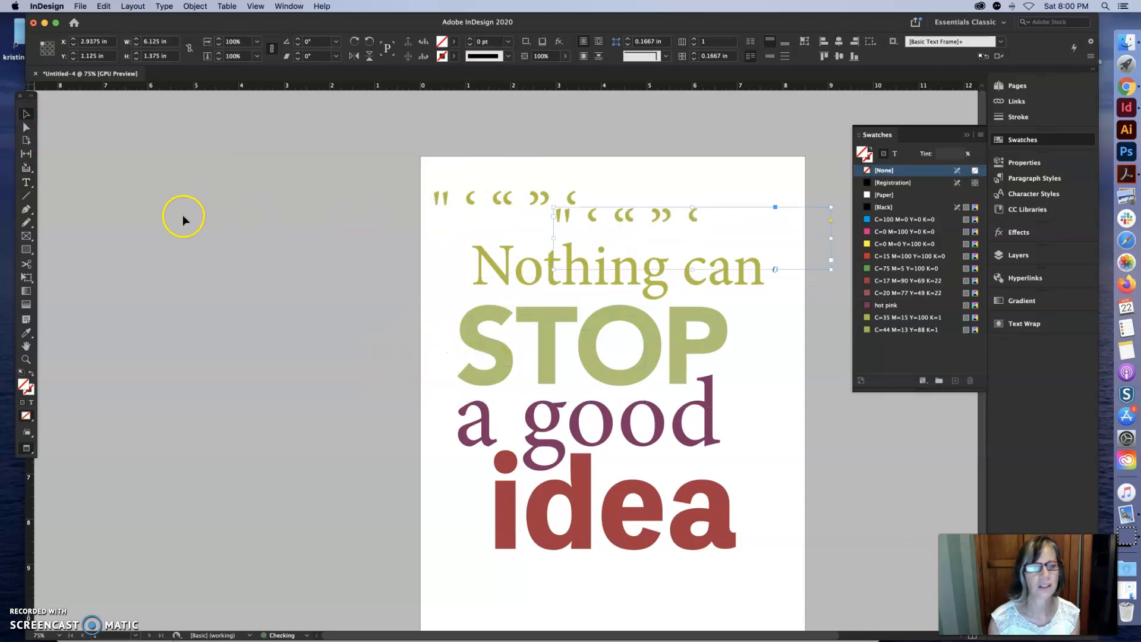
Step: Delete every mark in the duplicated text frame except the closing double quotation mark
left_click(27, 182)
left_click_drag(649, 213, 533, 215)
key("BackSpace")
left_click(658, 216)
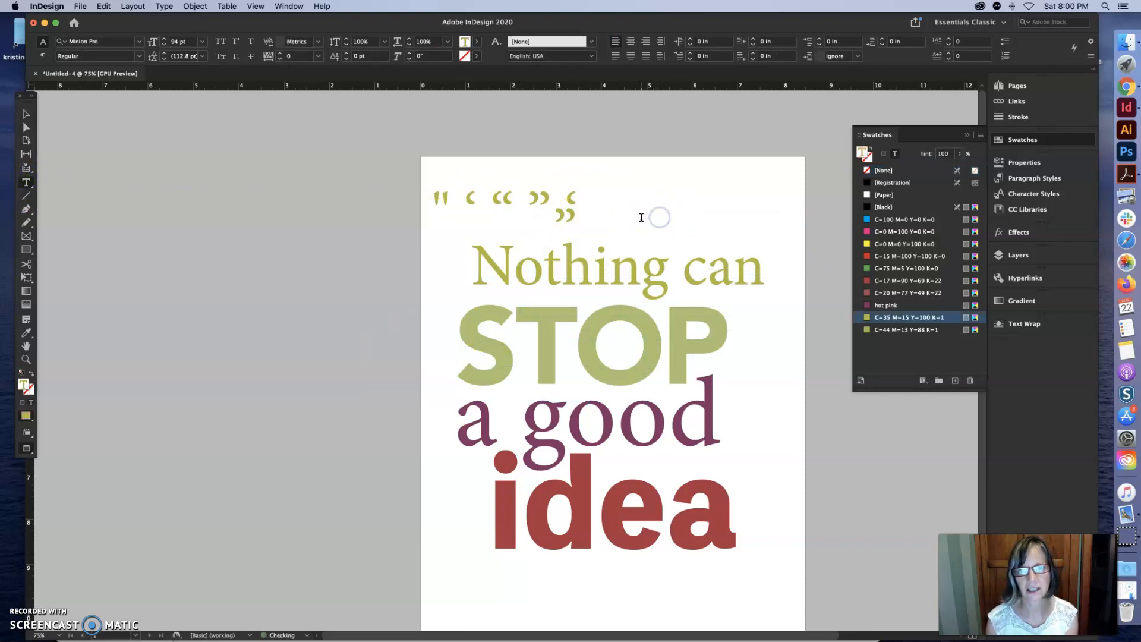
Step: Shrink the closing quotation mark's frame to about 1.31 by 1.06 in and place it just after "can"
left_click(26, 114)
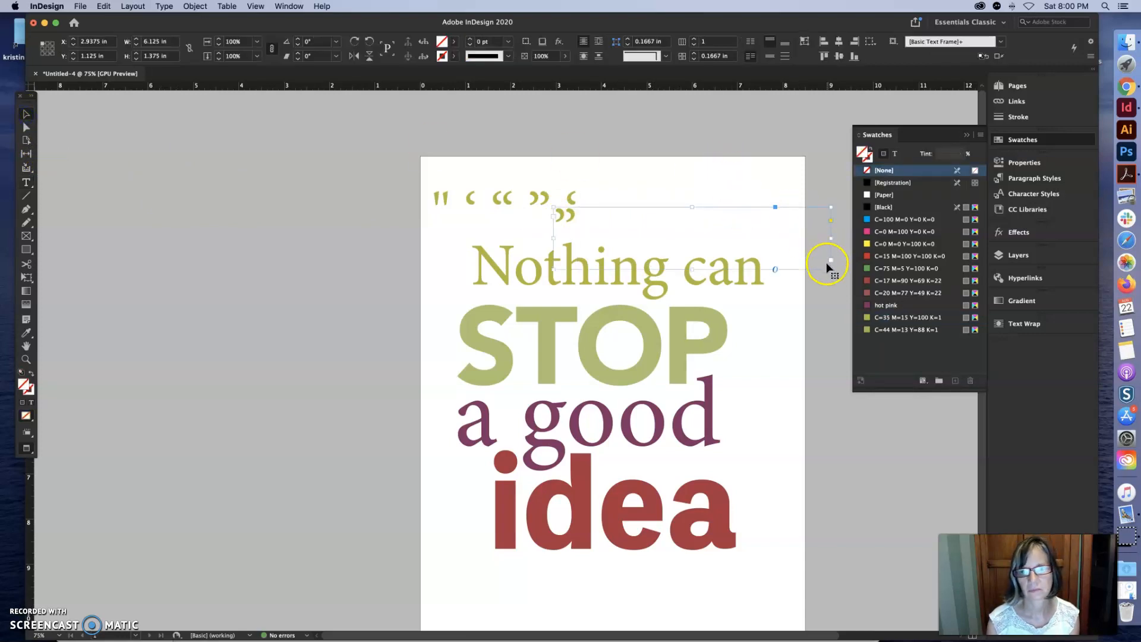
left_click_drag(830, 267, 766, 254)
left_click(601, 245)
Step: Reduce the original row of marks to only the opening double quotation mark
left_click(579, 216)
left_click(26, 183)
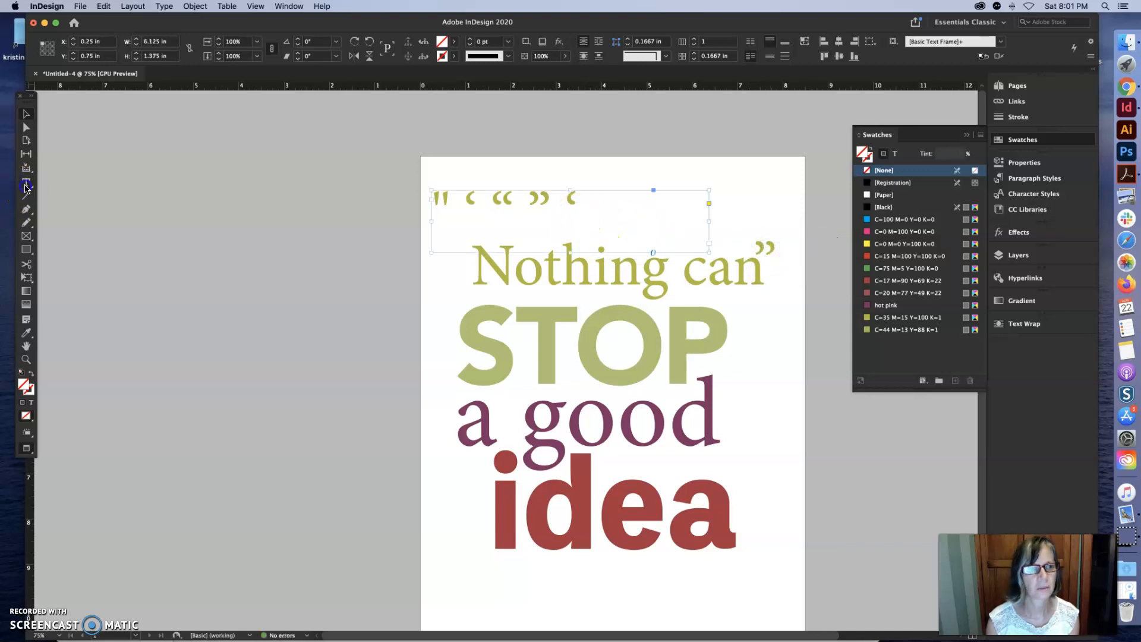
left_click(587, 186)
left_click_drag(587, 187, 408, 197)
key("BackSpace")
key("BackSpace")
Step: Shrink the opening quotation mark's frame and place it just before "Nothing"
left_click(25, 119)
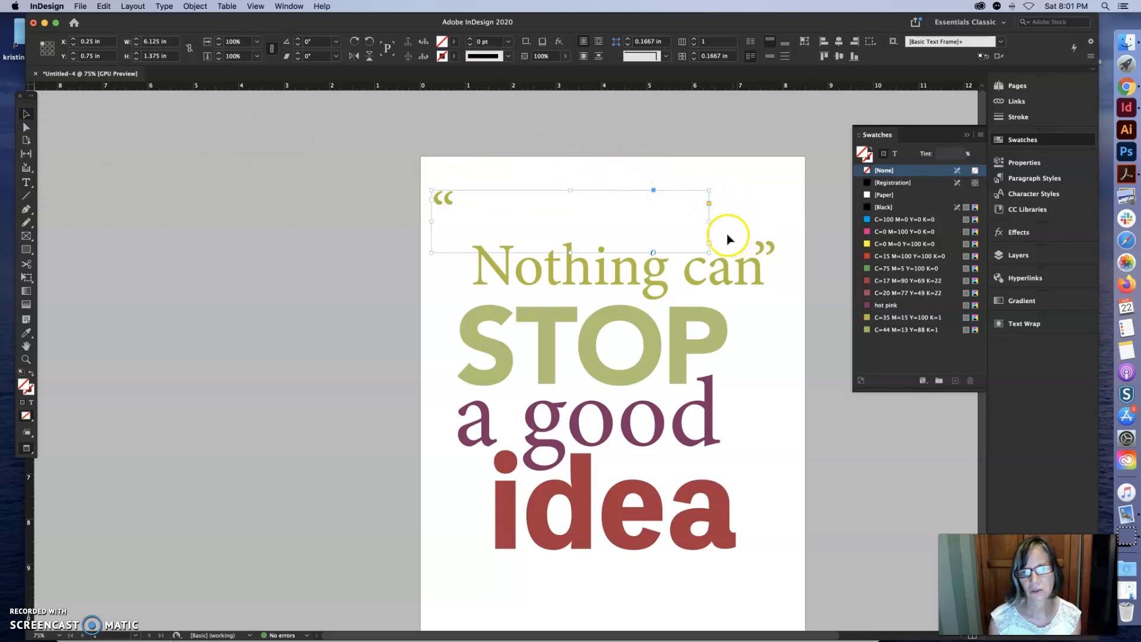
left_click_drag(710, 221, 460, 257)
left_click(533, 256)
Step: Fine-tune the closing quotation mark's position beside "can" to about X 7.51 in, Y 1.90 in
left_click(782, 240)
left_click_drag(775, 248, 782, 252)
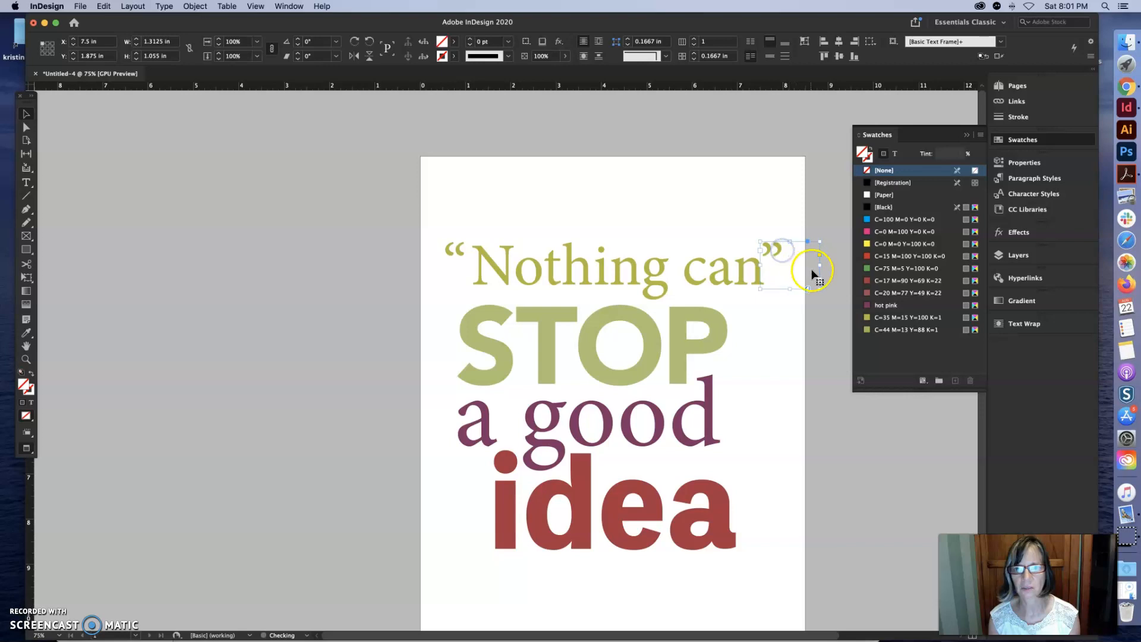
key("Down")
key("Down")
key("Right")
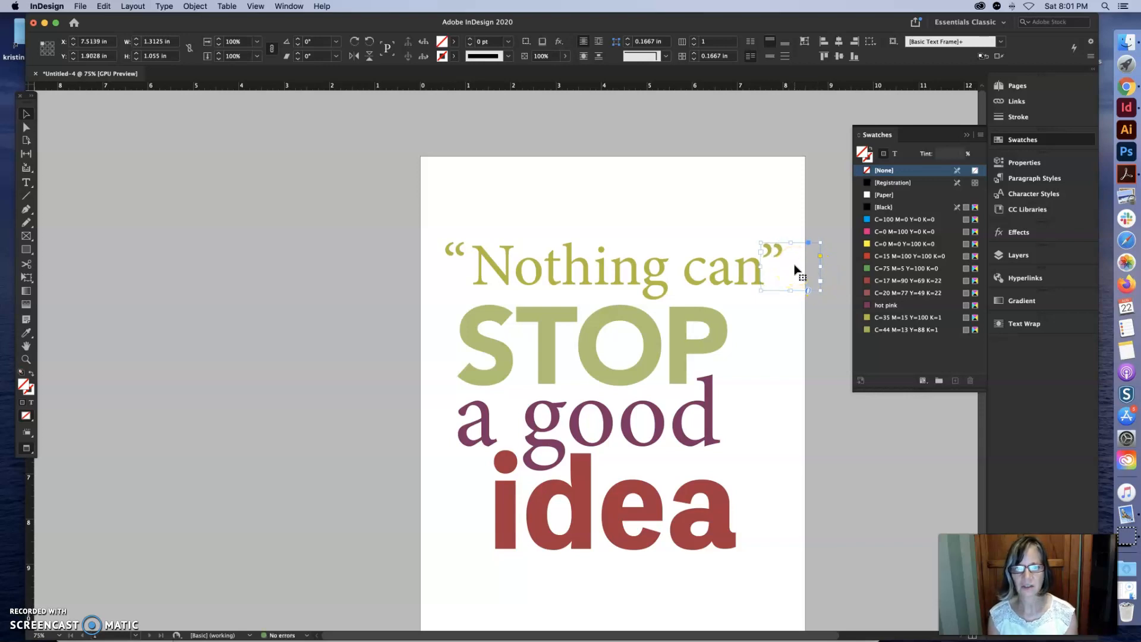
Step: Move the closing quotation mark to the end of the quote, just after "idea"
left_click(758, 233)
left_click(773, 251)
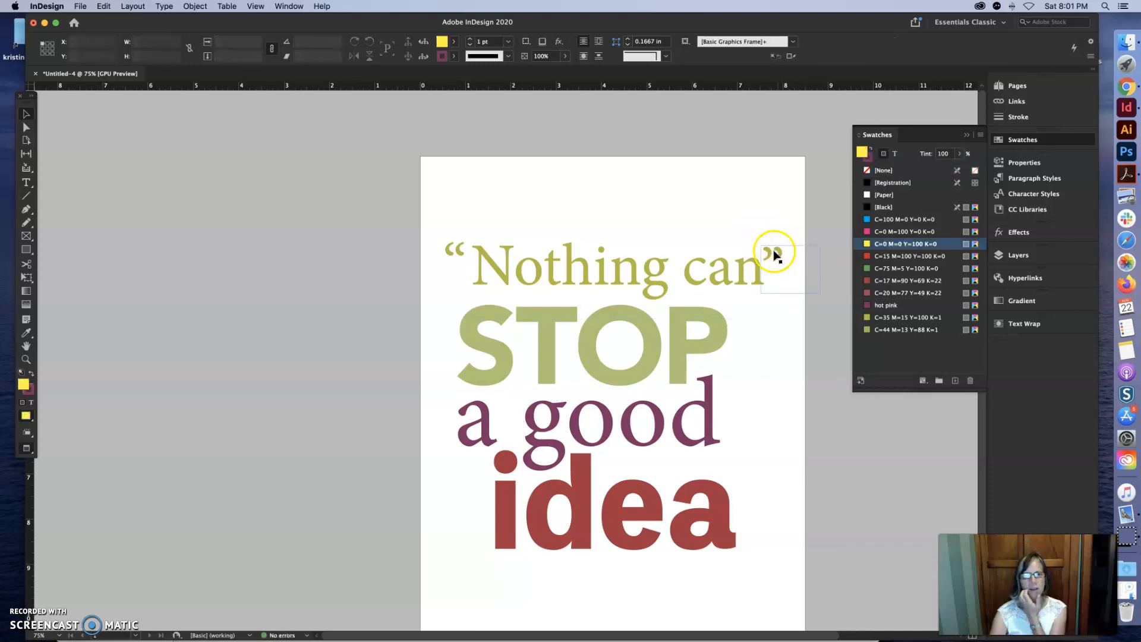
left_click_drag(775, 252, 740, 500)
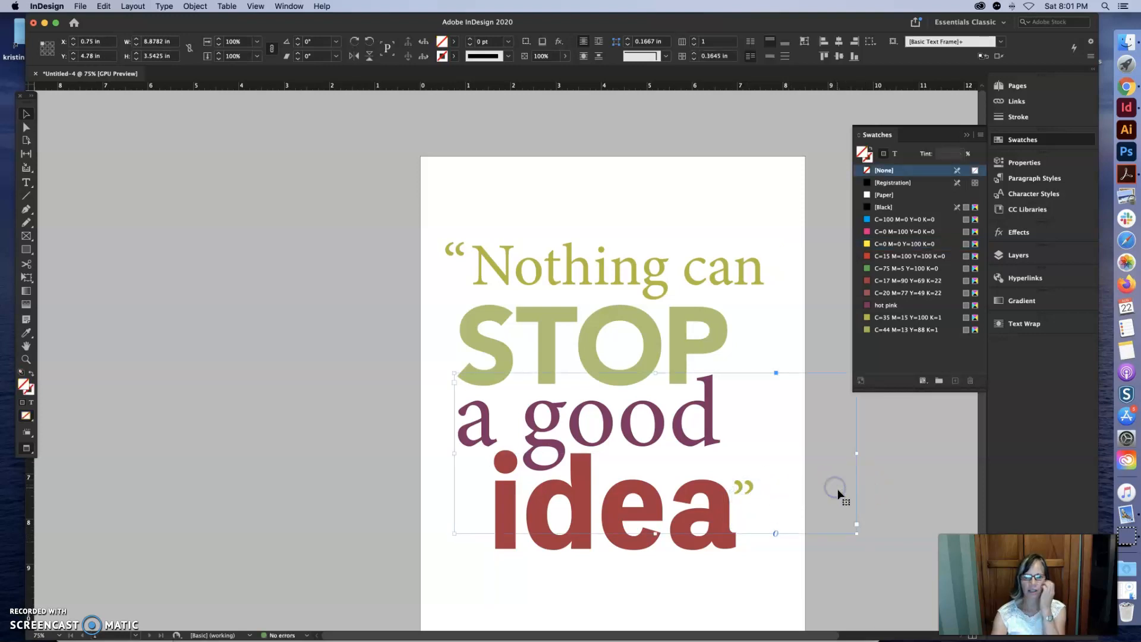
left_click(785, 555)
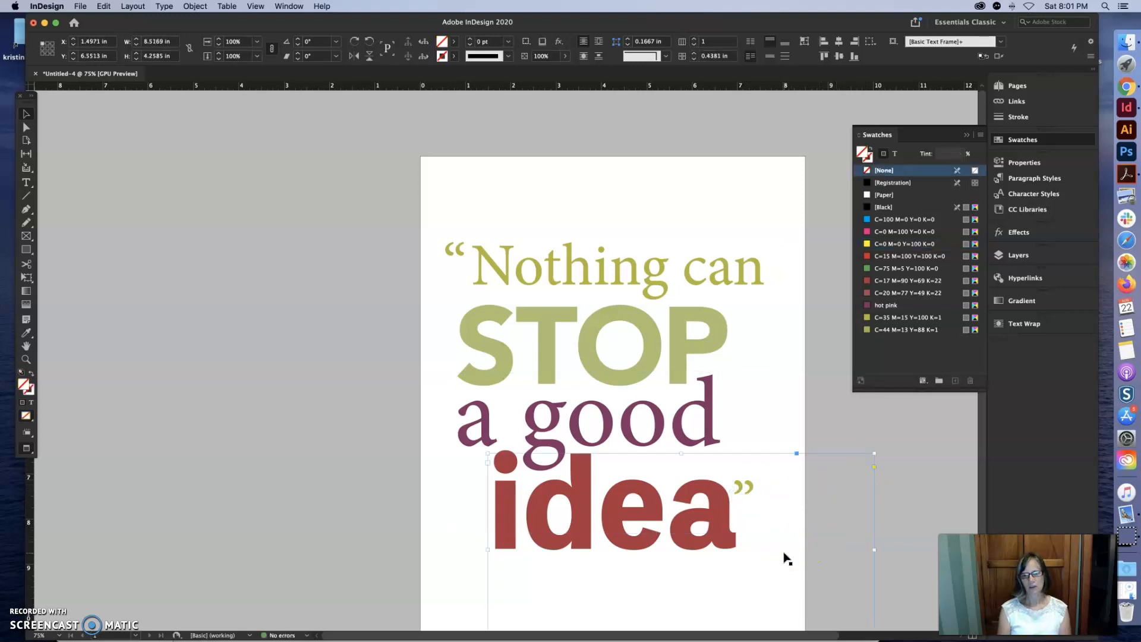